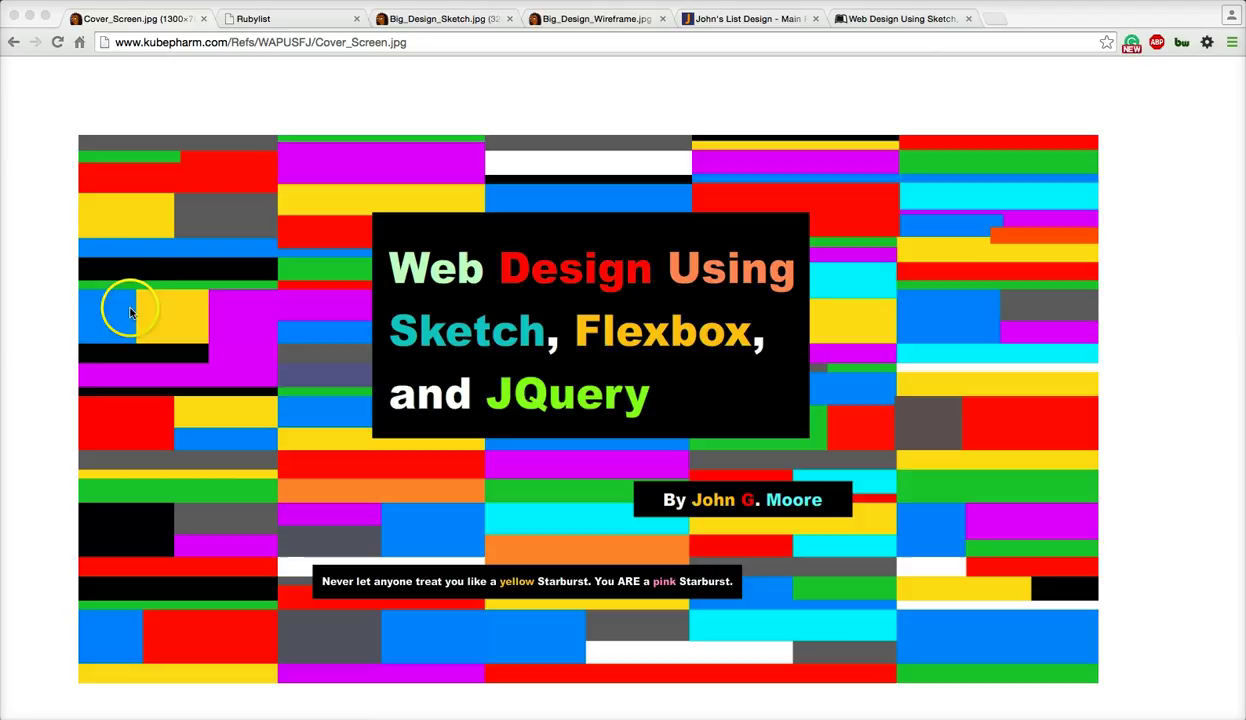
- Show the locally running Johnslist (Rubylist) page at localhost:3000
click(297, 20)
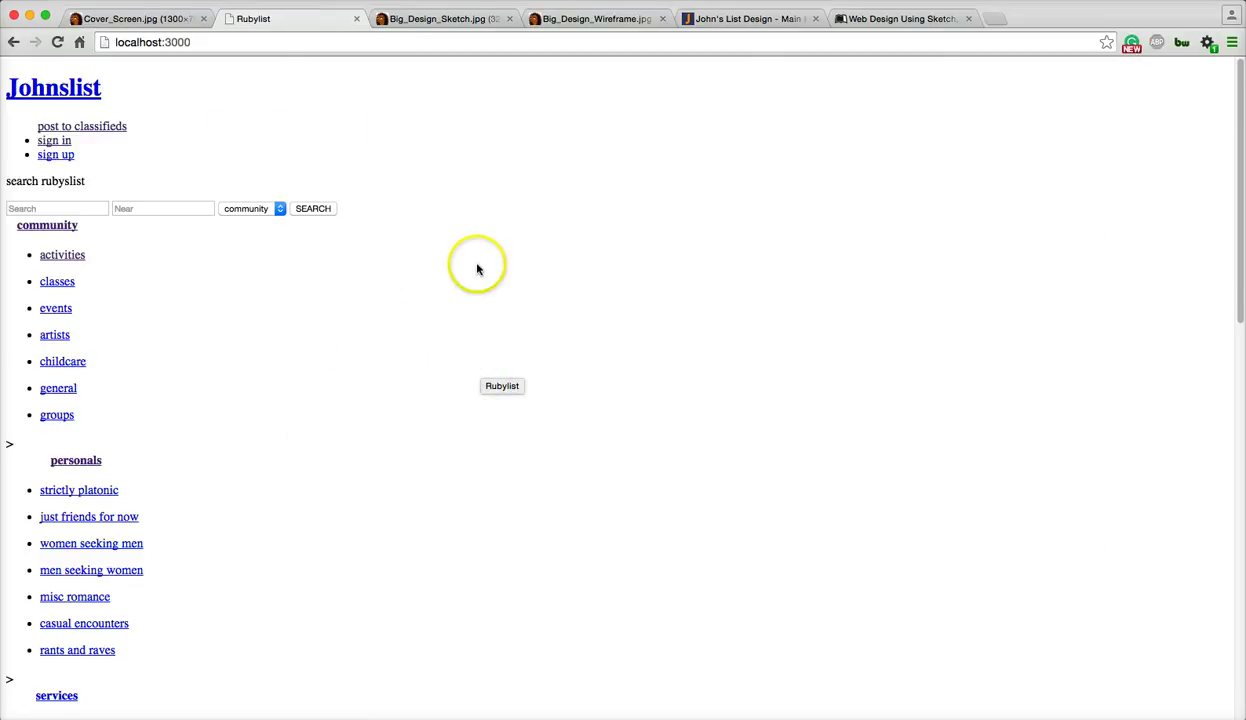
click(334, 362)
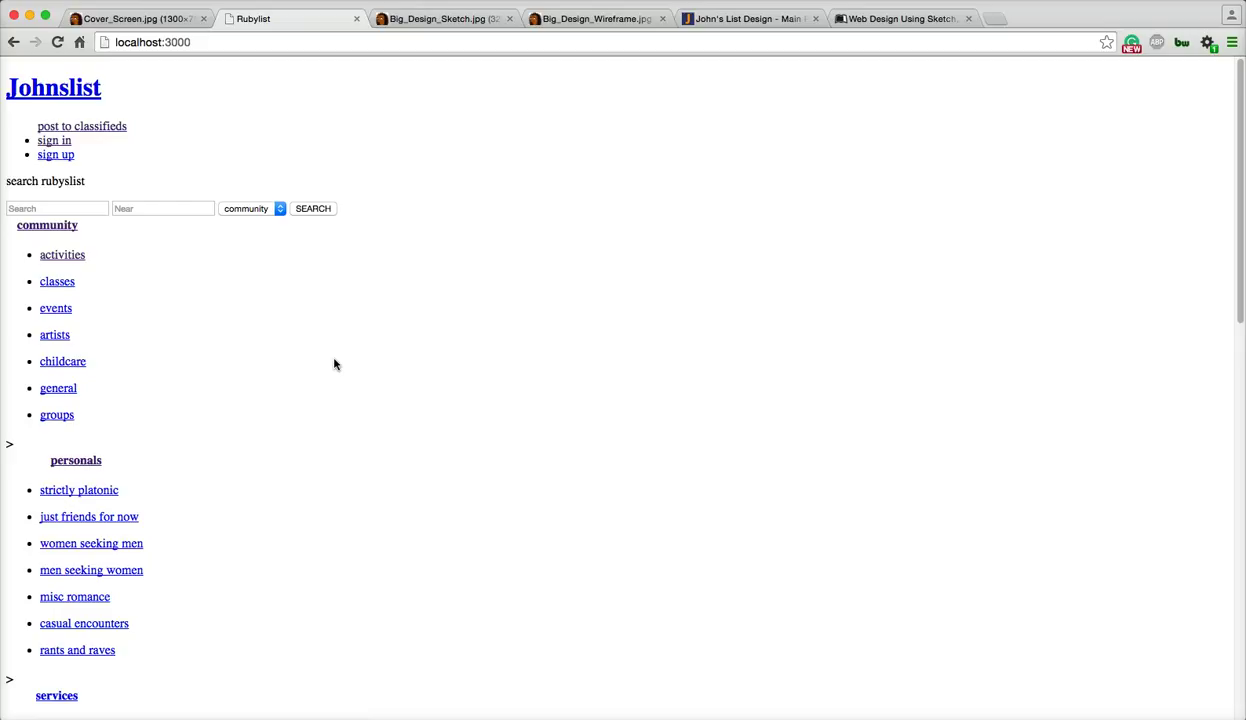
scroll(380, 375, down, 10)
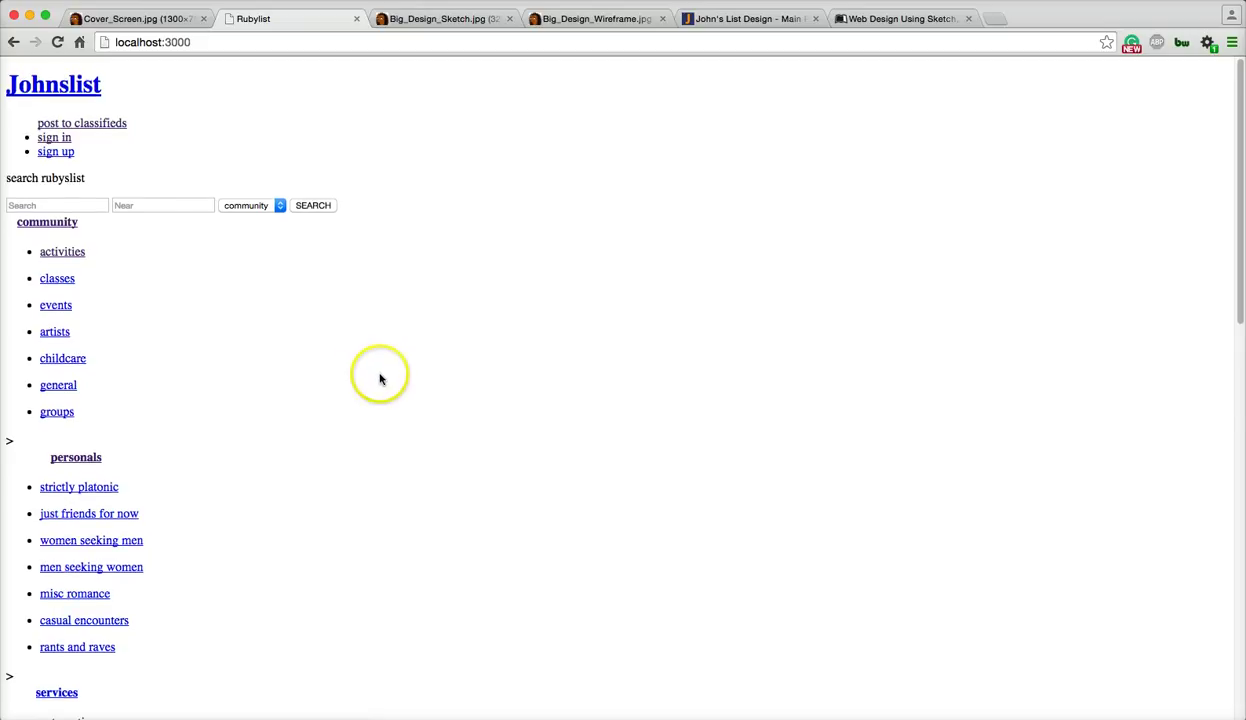
scroll(380, 375, down, 8)
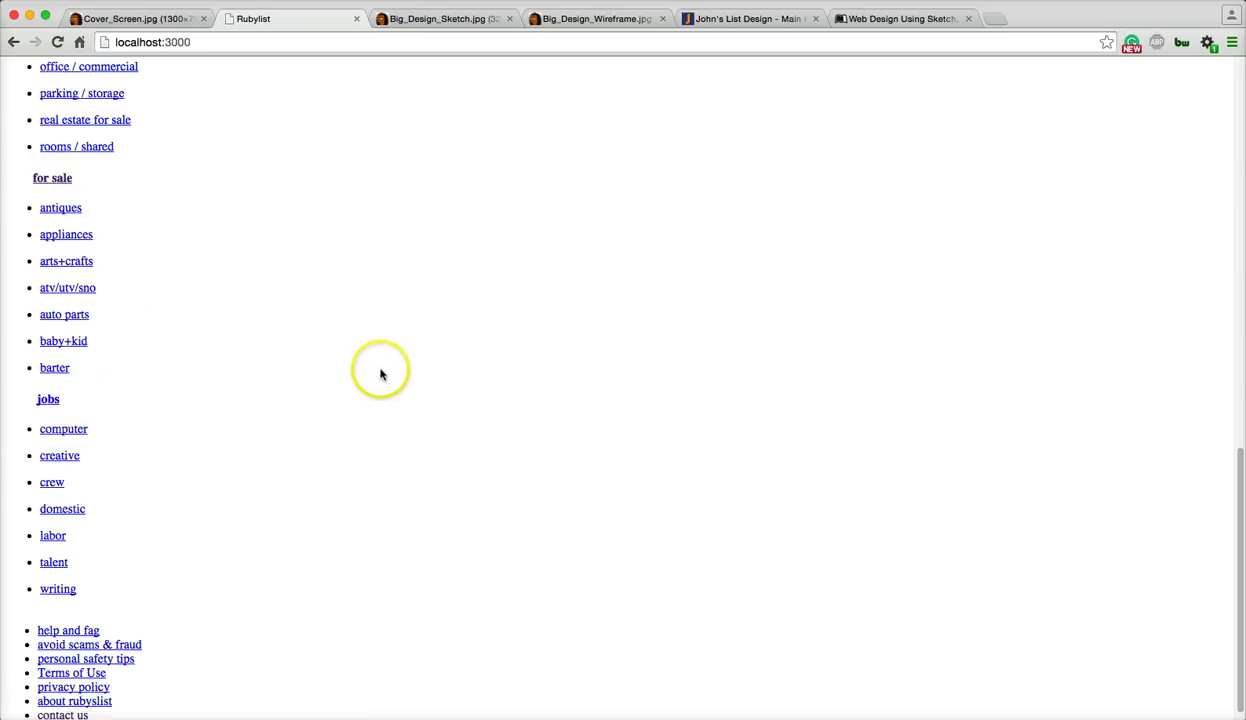
scroll(383, 371, up, 20)
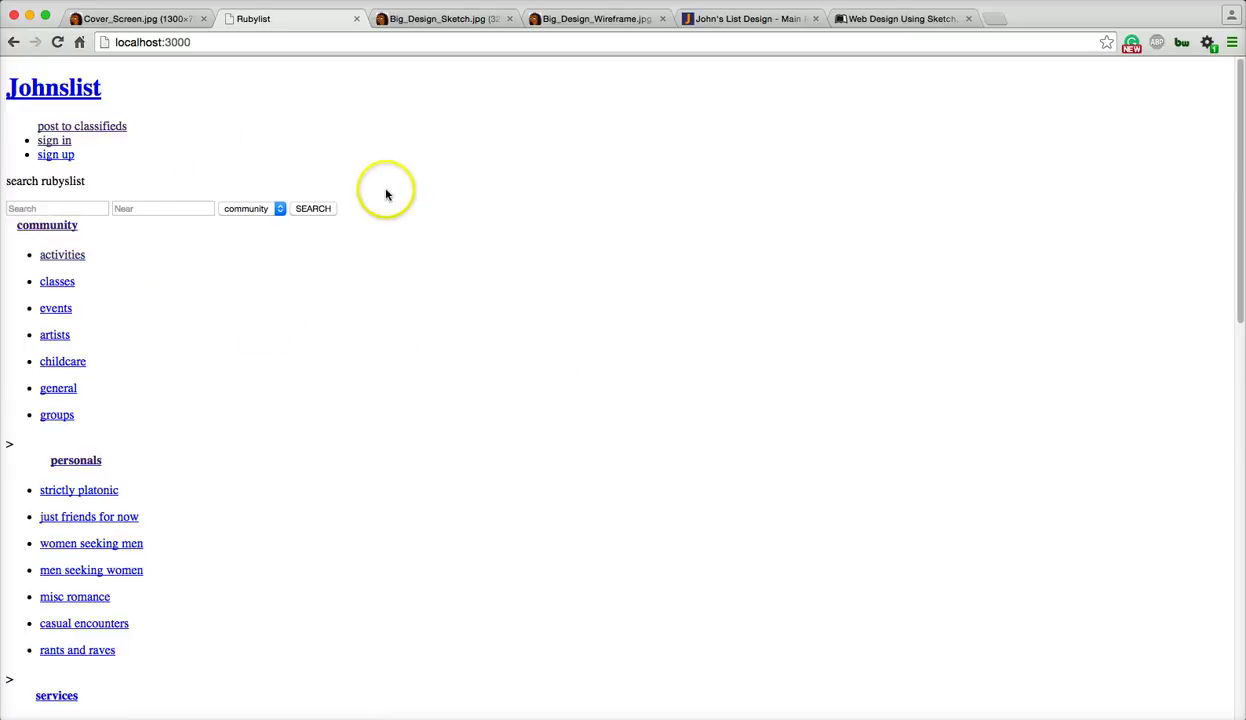
click(278, 209)
click(344, 255)
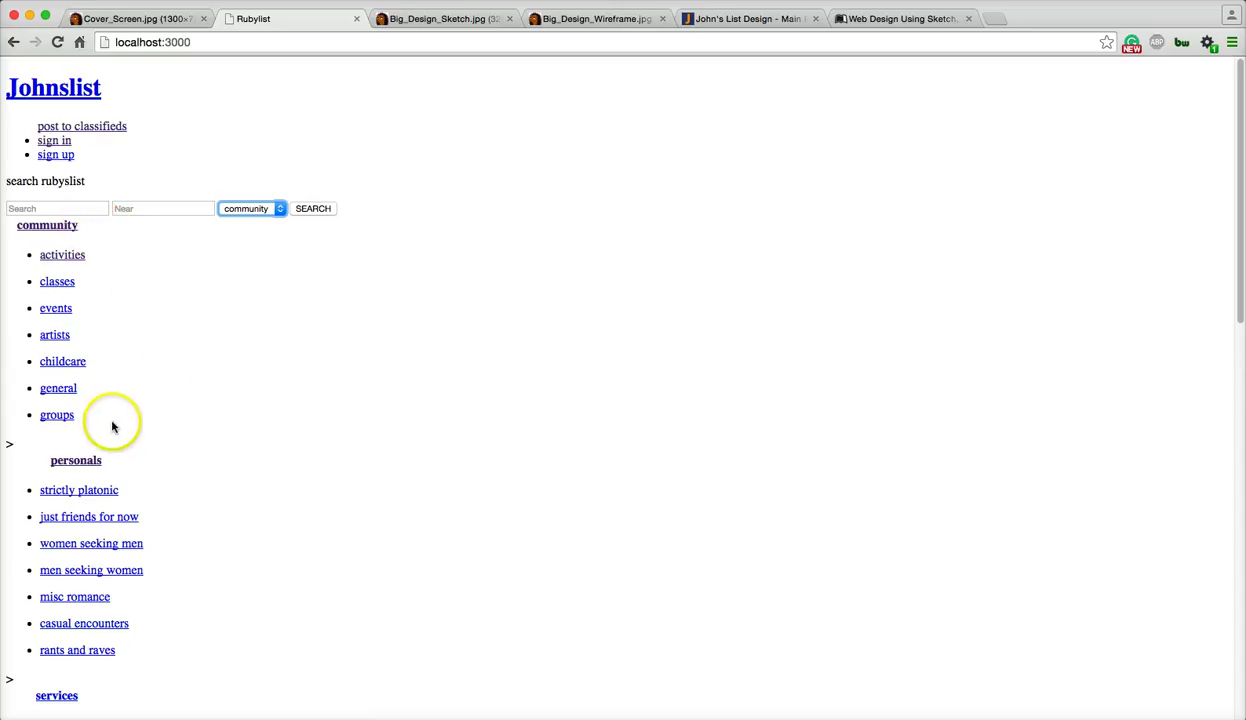
scroll(326, 332, down, 5)
scroll(326, 330, down, 9)
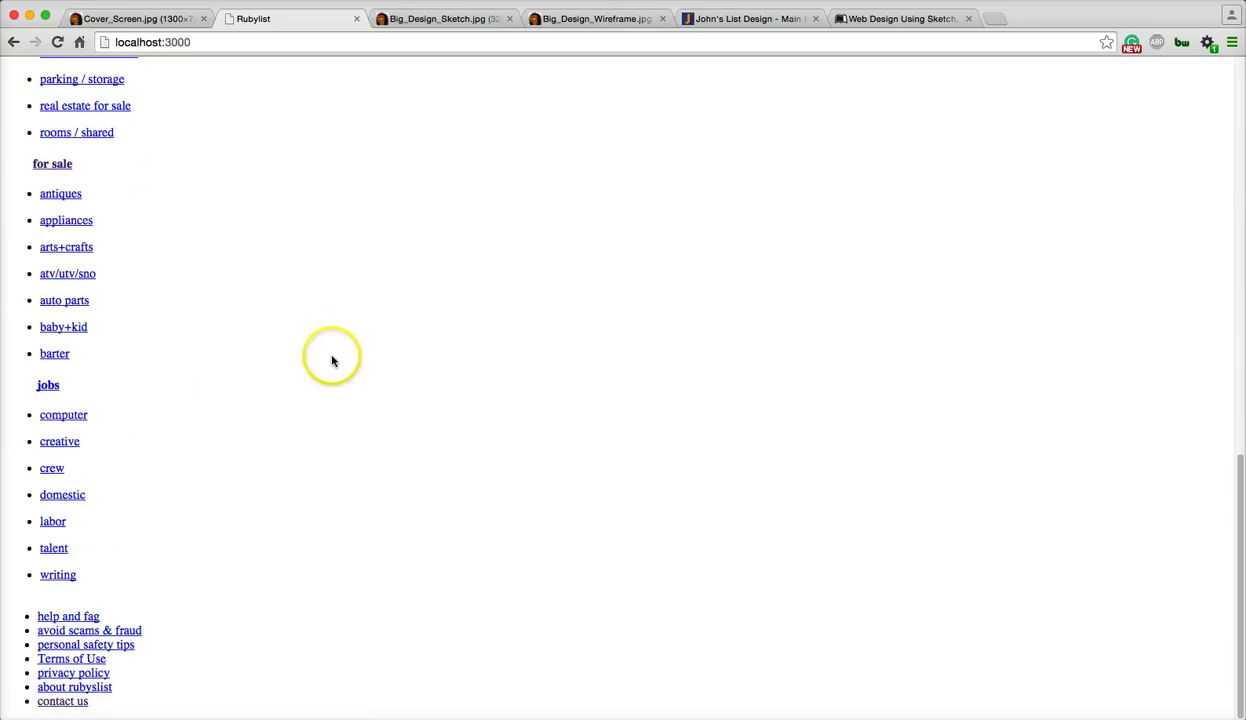
scroll(272, 500, up, 14)
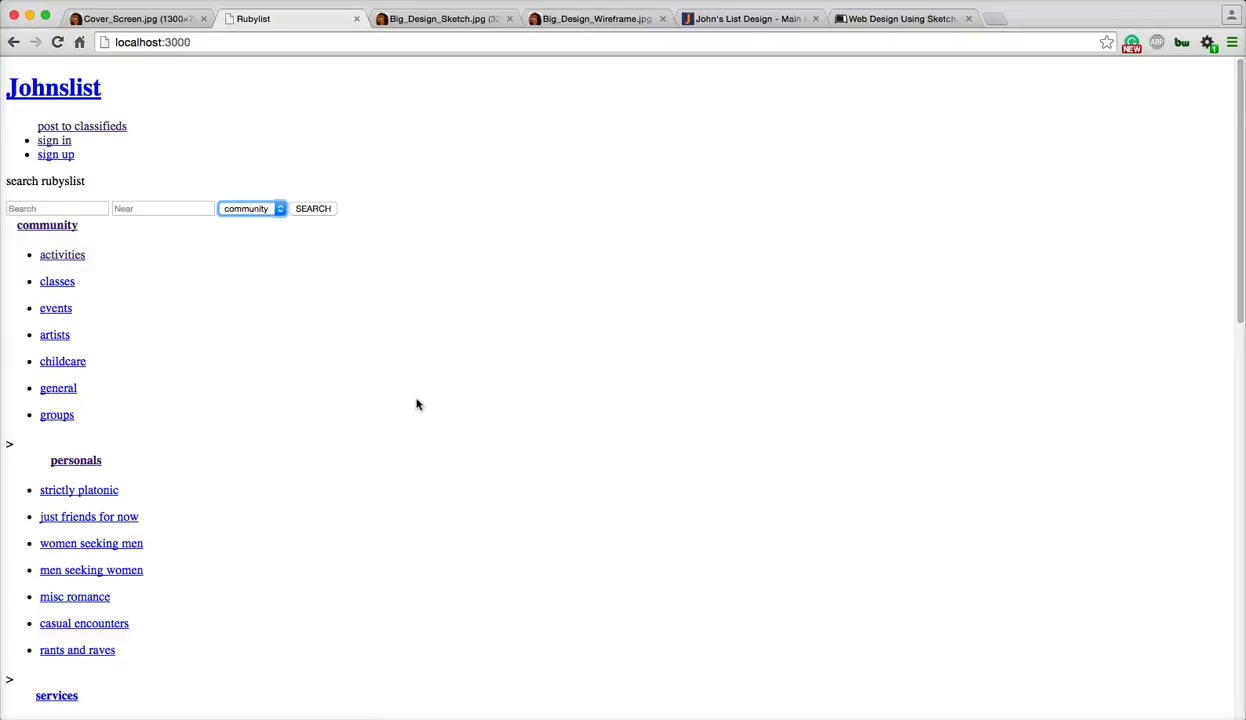
scroll(419, 403, down, 3)
scroll(423, 381, up, 3)
scroll(423, 381, down, 15)
scroll(423, 381, up, 15)
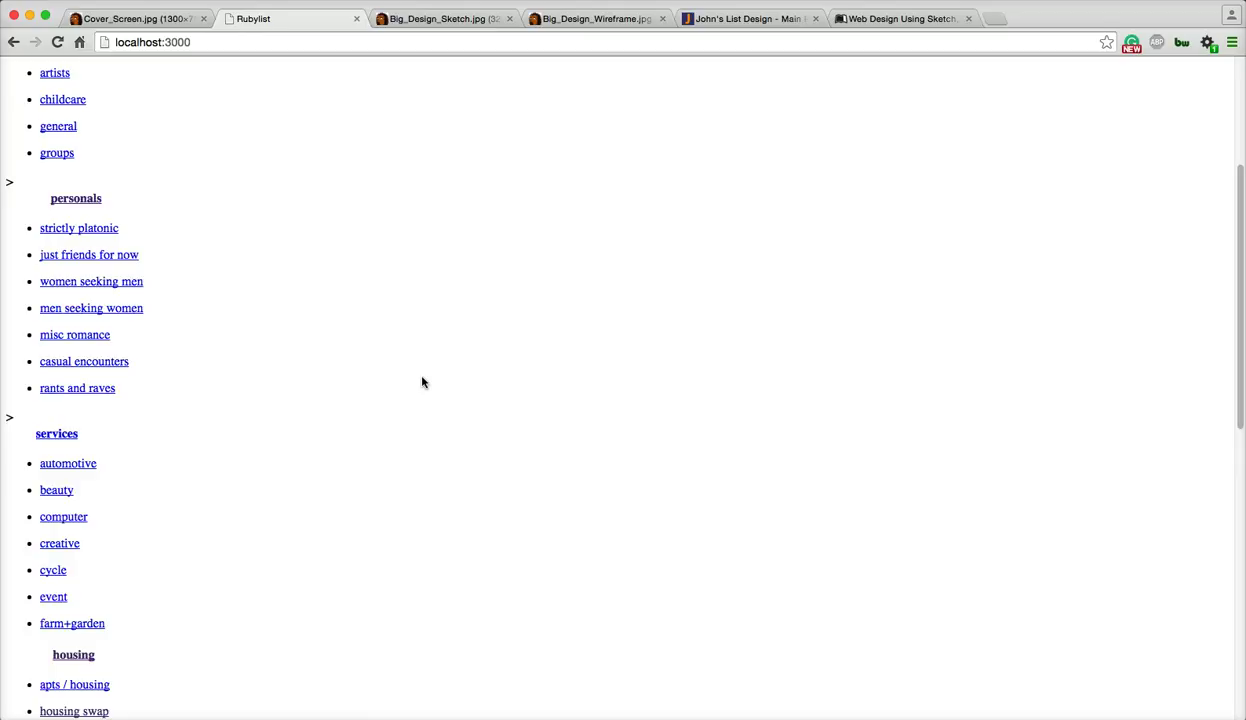
click(437, 364)
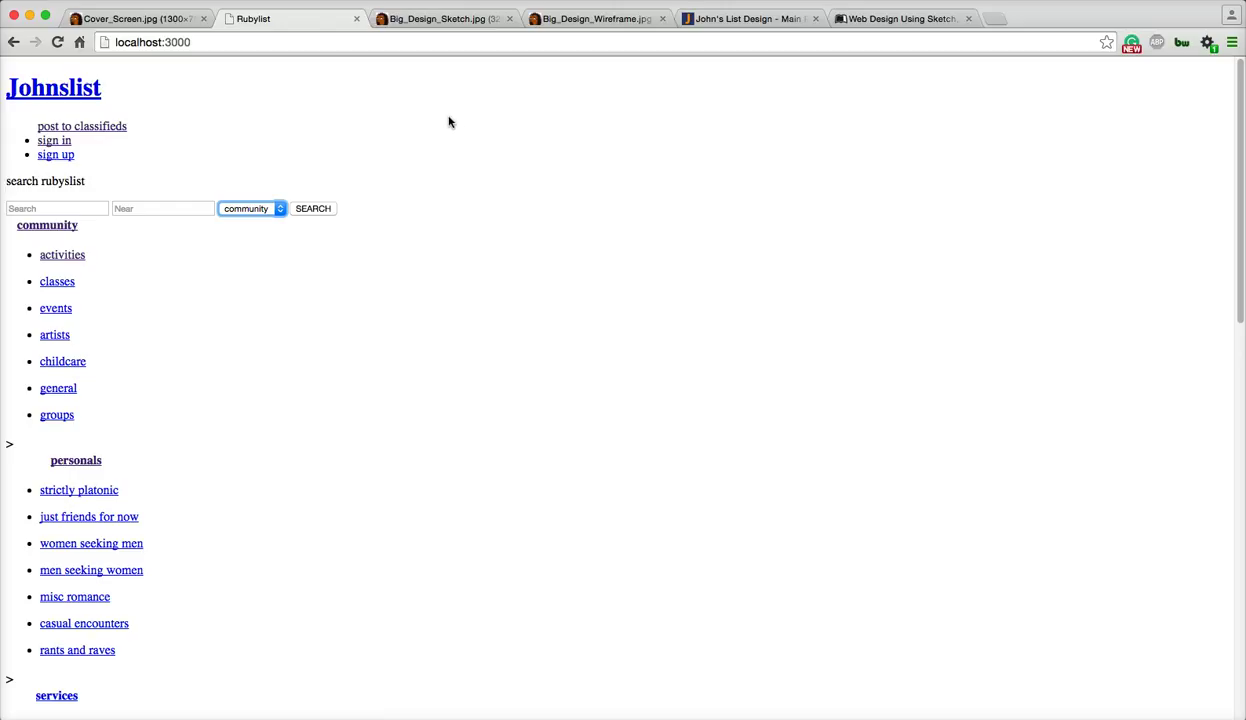
- Compare the hand-drawn markup map with the Johnslist page, ending on Big_Design_Wireframe.jpg
click(441, 20)
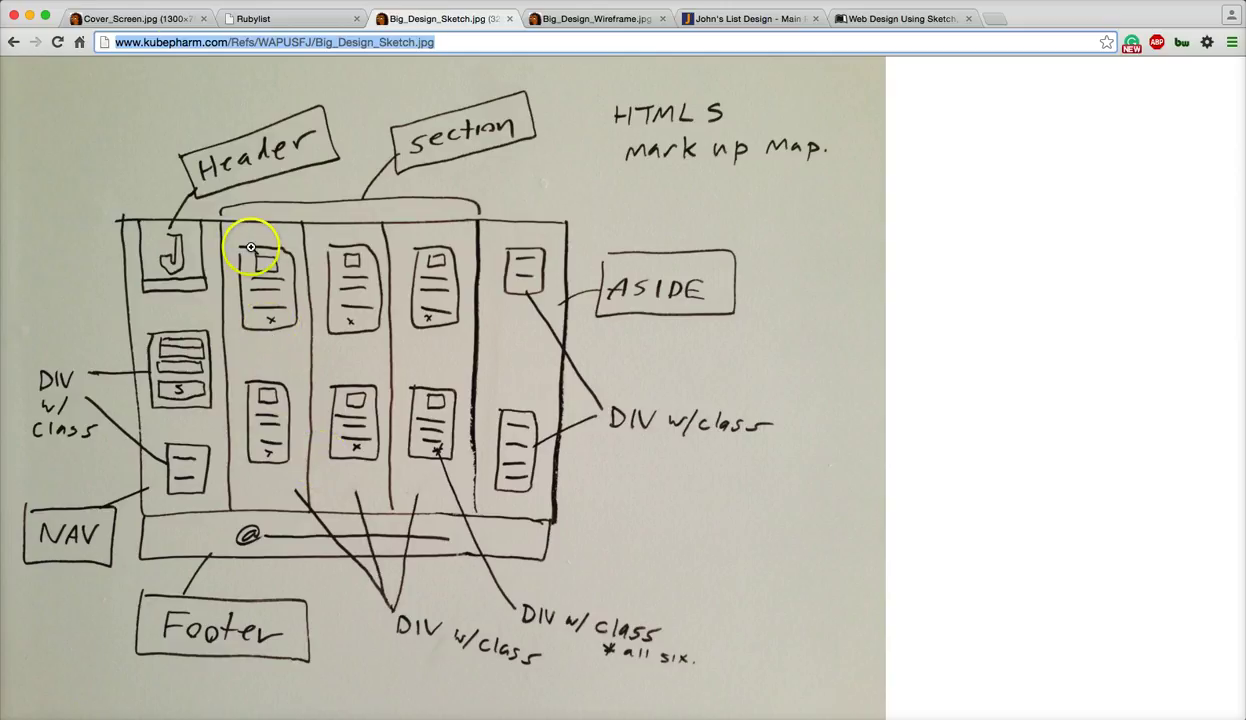
click(272, 18)
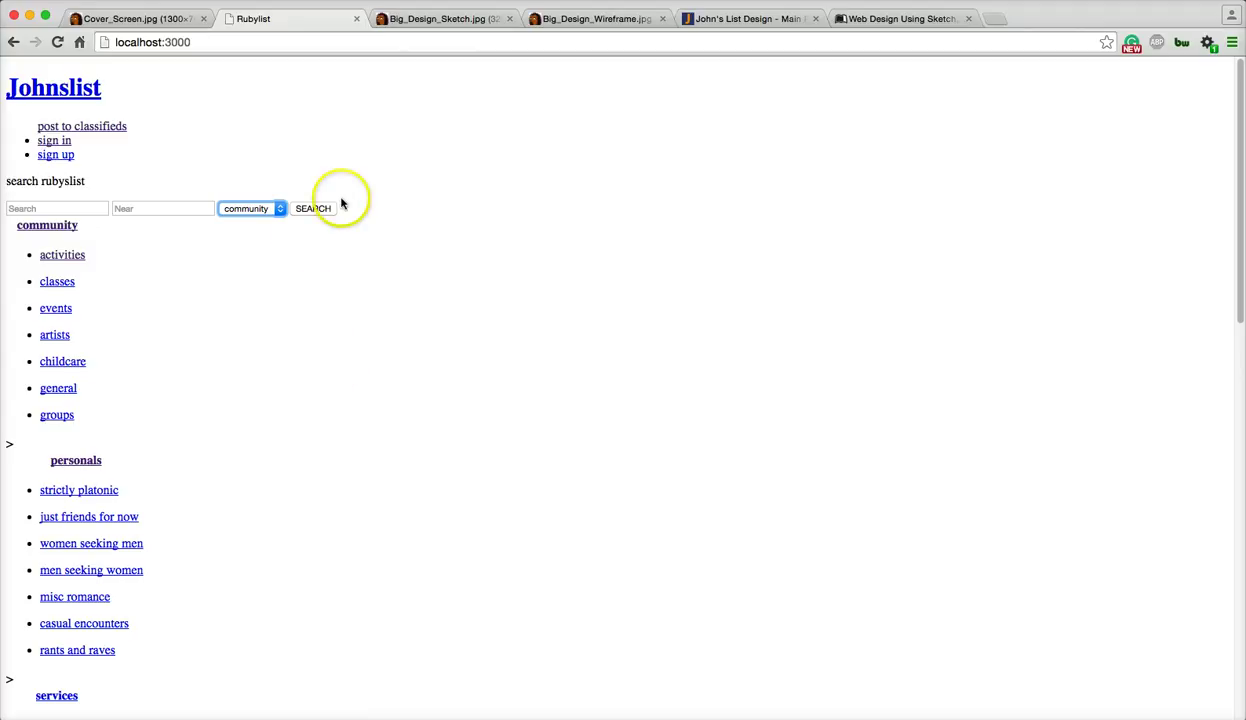
click(428, 19)
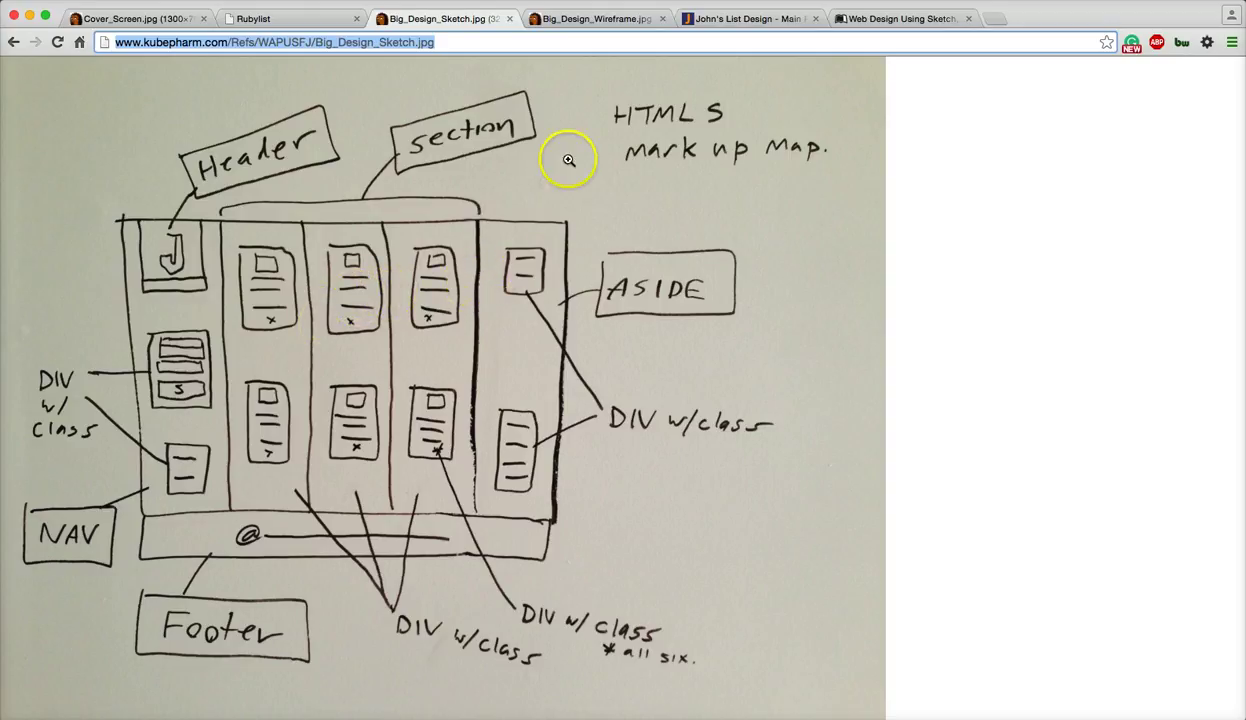
click(595, 19)
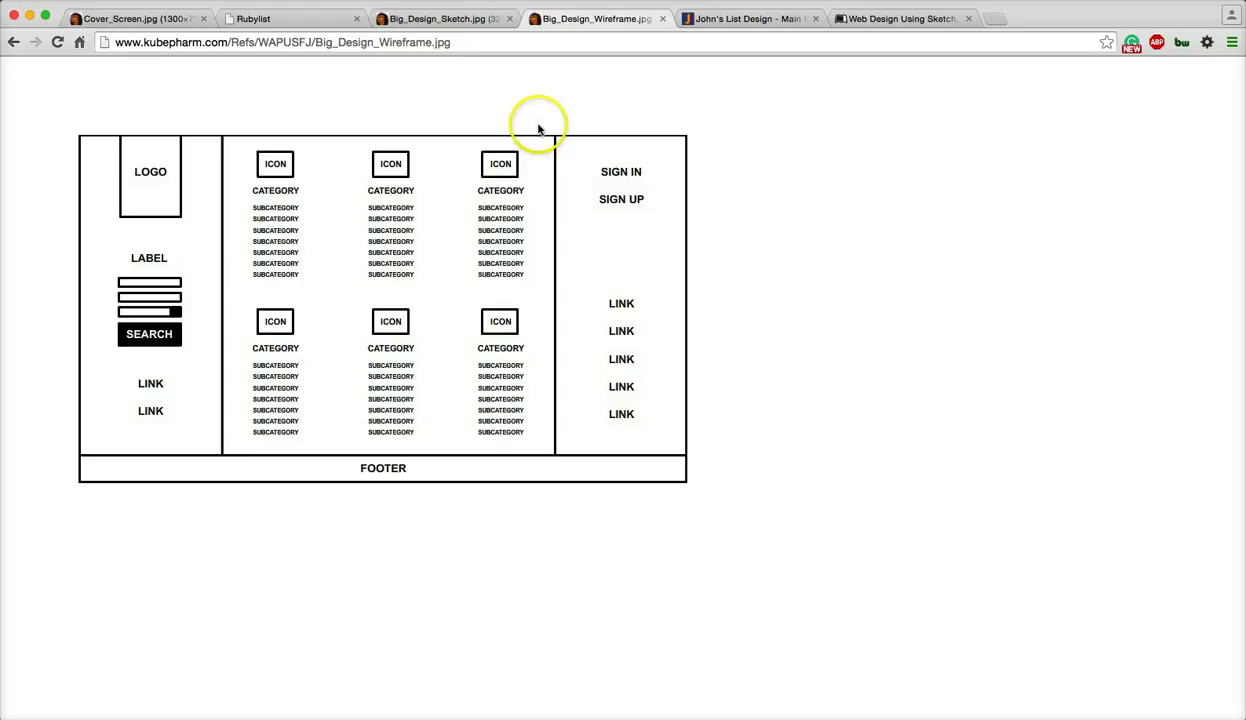
click(440, 20)
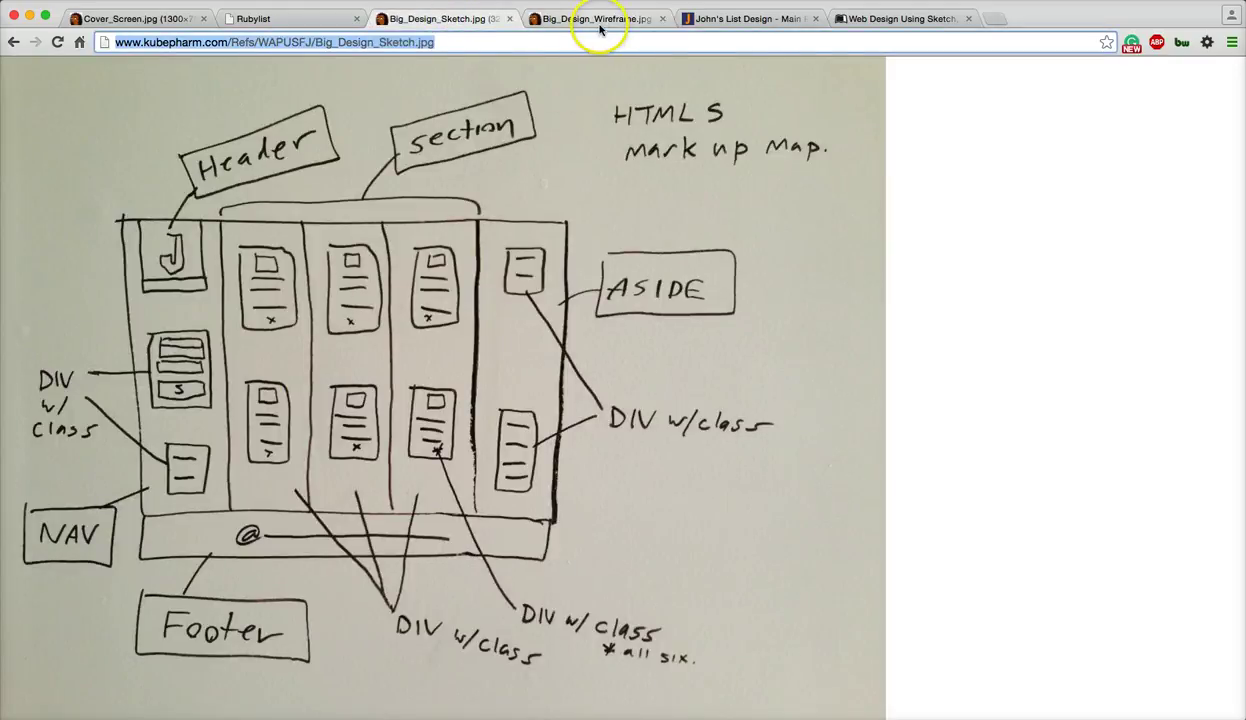
click(601, 19)
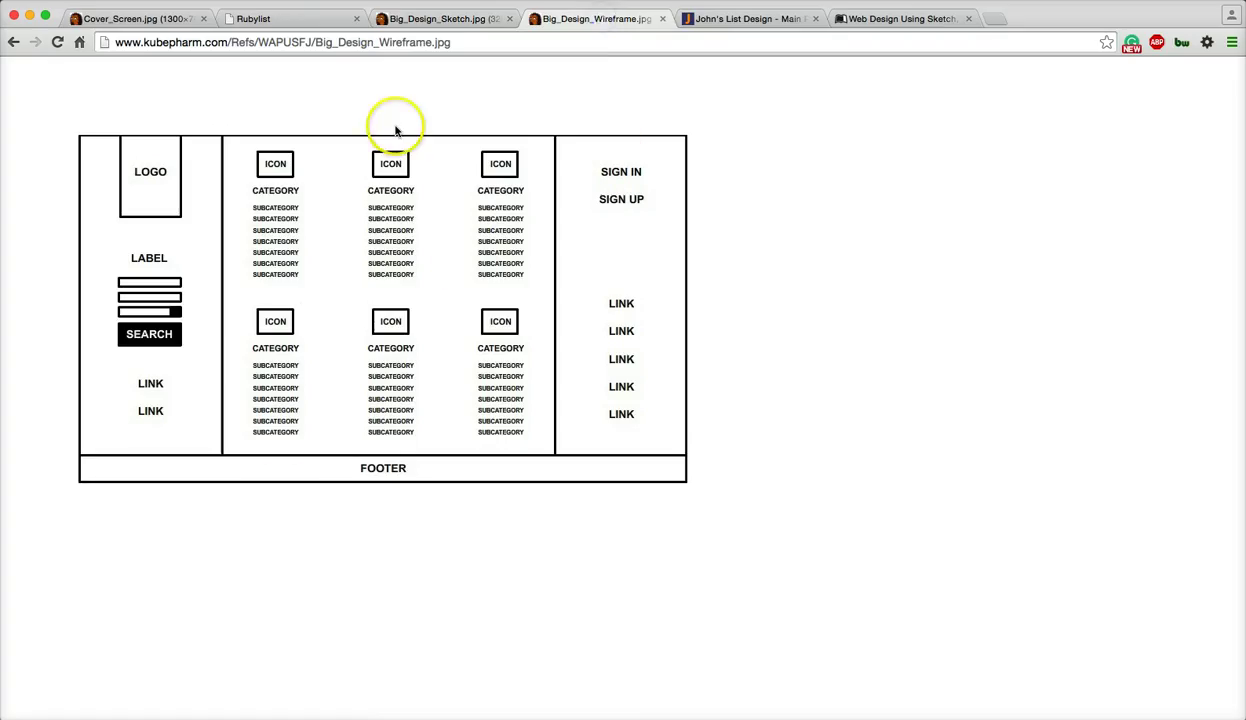
click(285, 19)
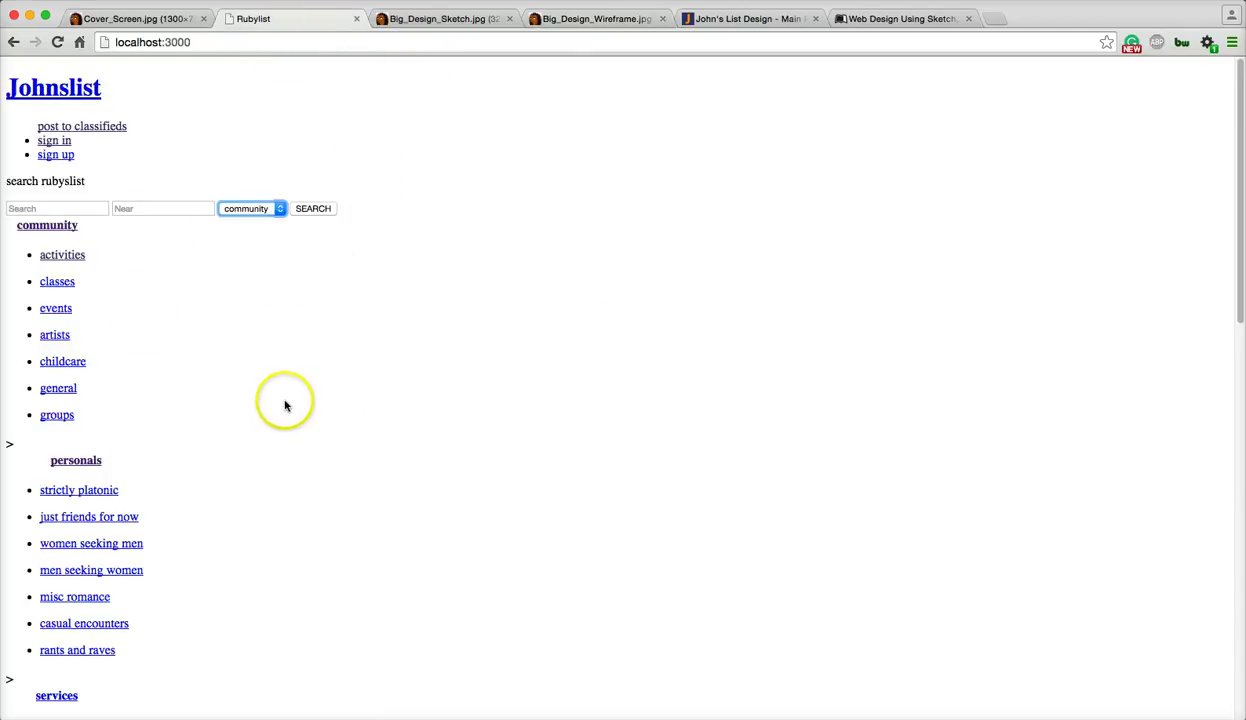
click(445, 19)
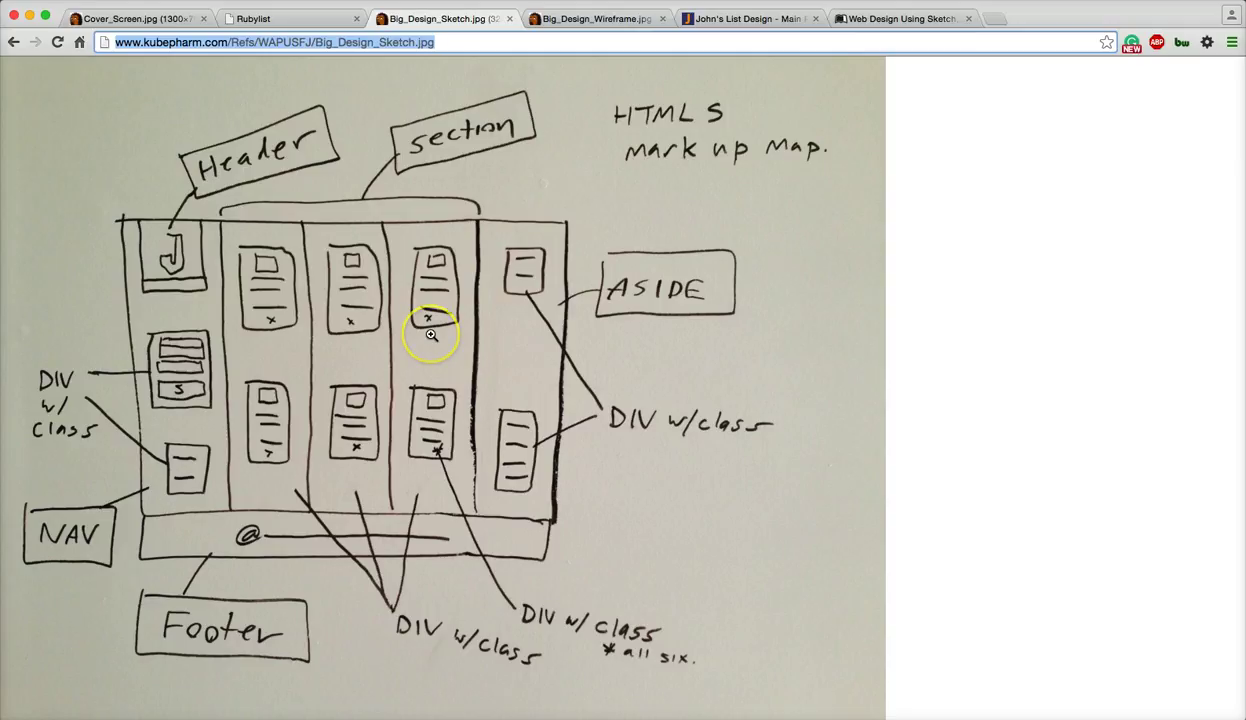
click(629, 20)
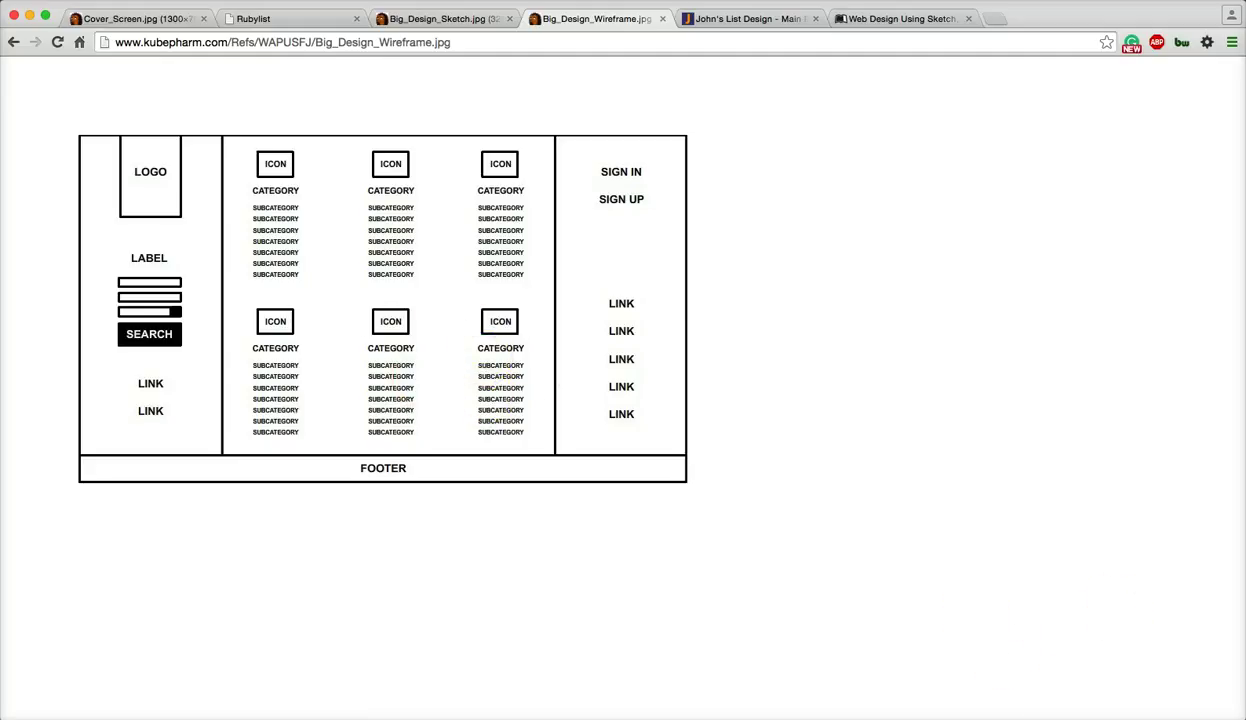
- Bring the Johnslist design window to the front, fully on screen and enlarged
key(super+Tab)
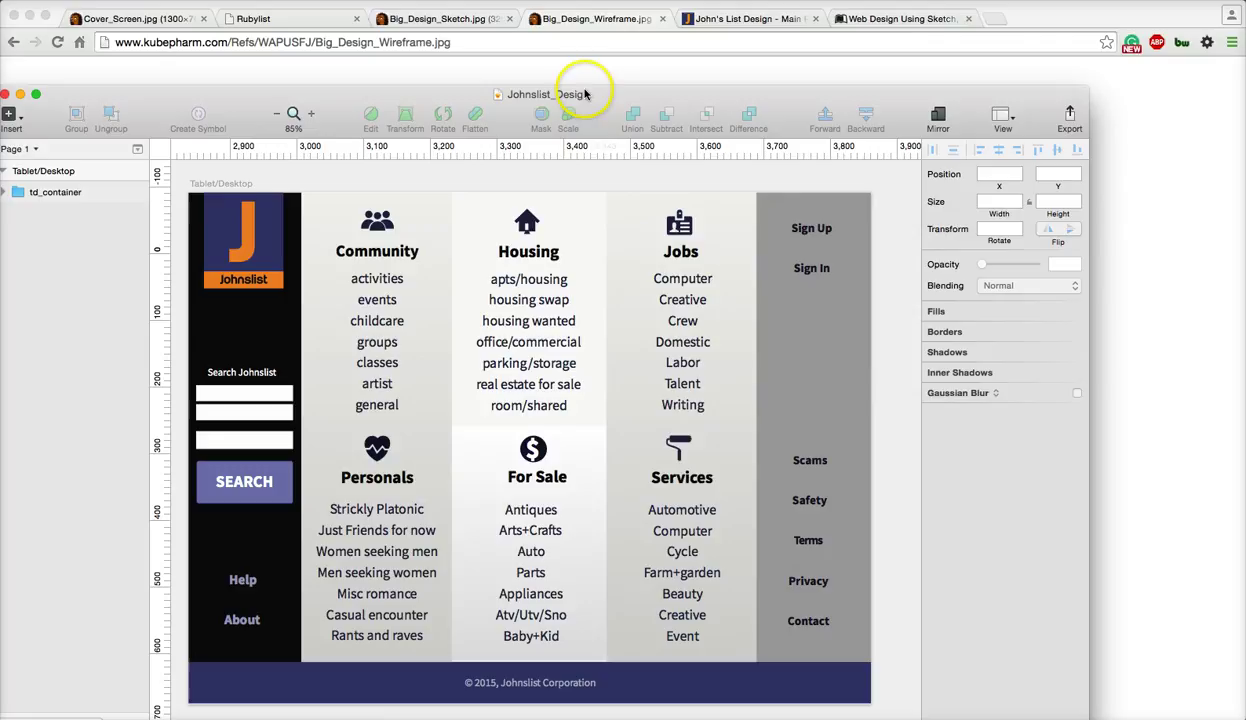
drag(600, 104, 635, 52)
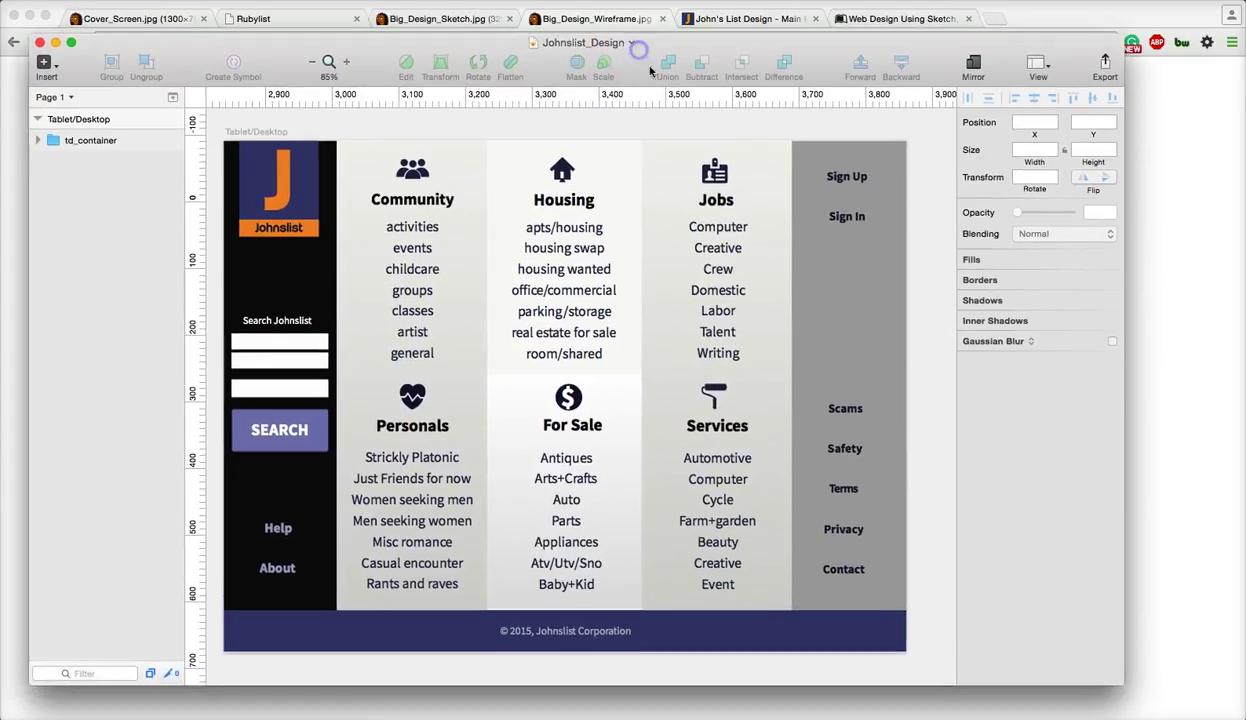
mouse_move(1121, 684)
mouse_down()
mouse_move(1205, 700)
mouse_move(1177, 709)
mouse_up()
- Select td_container and expand its center-column, rightbar, footer and leftbar groups
click(306, 231)
click(36, 141)
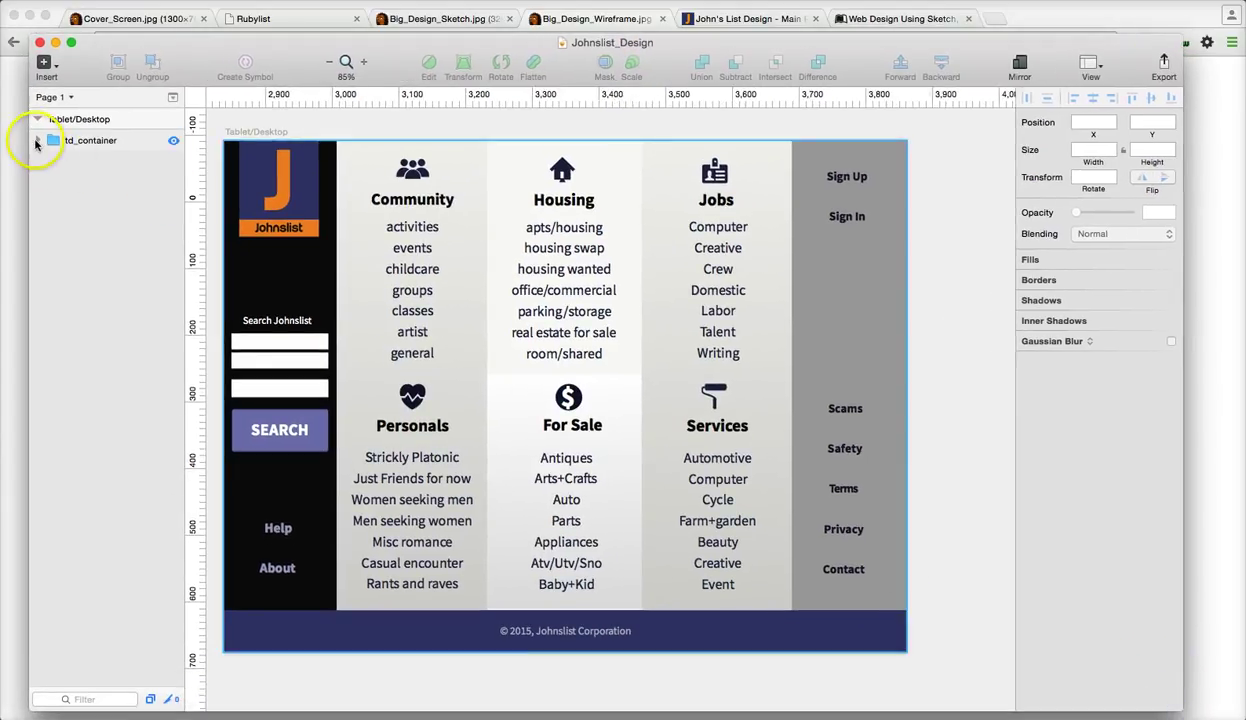
click(55, 161)
click(55, 161)
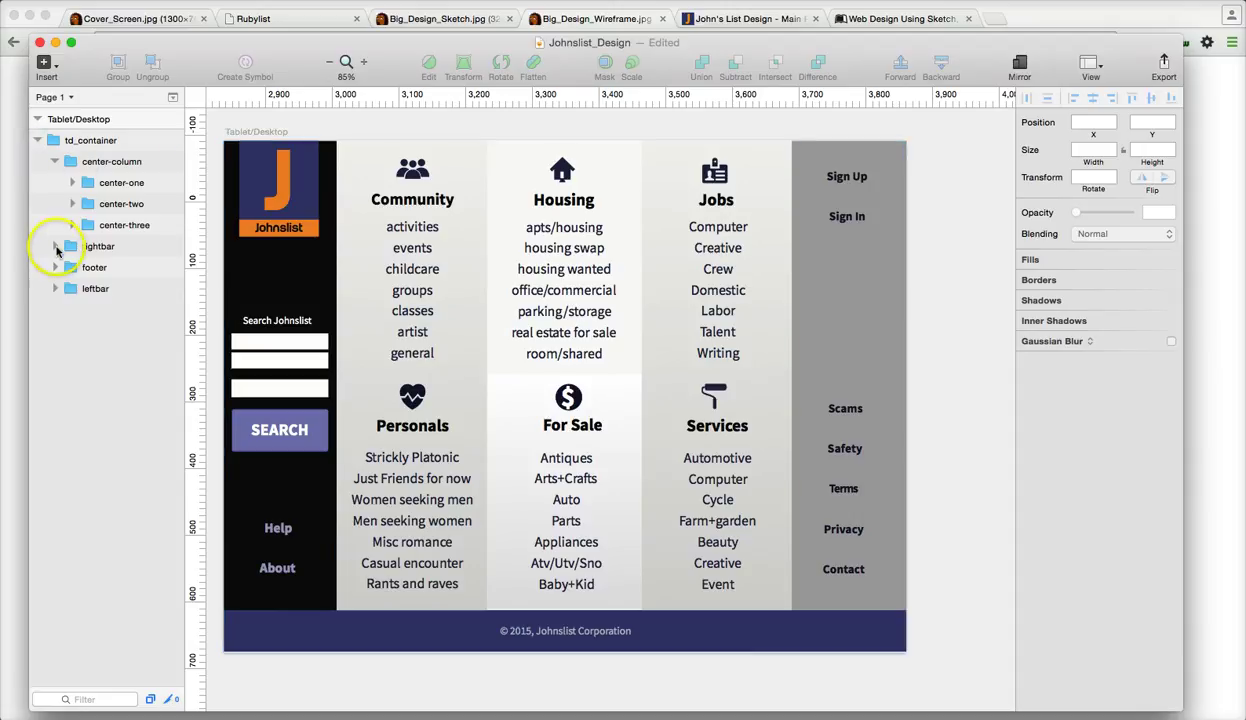
click(55, 247)
click(56, 479)
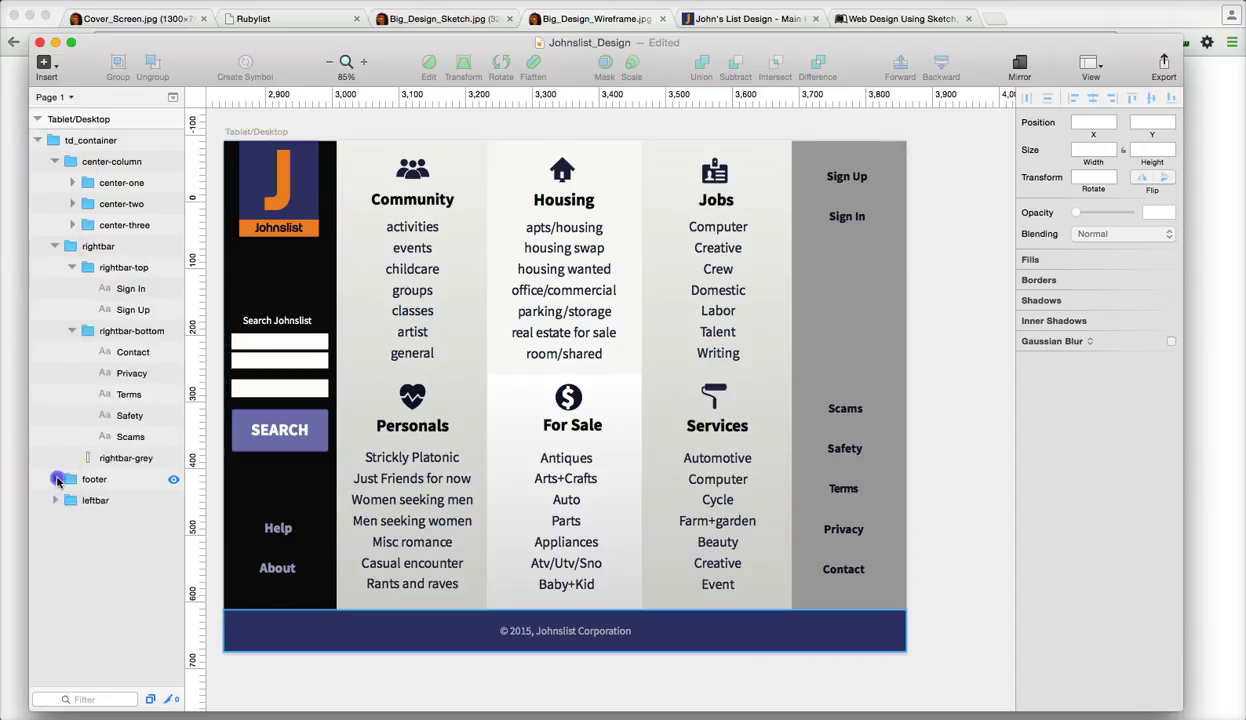
click(55, 542)
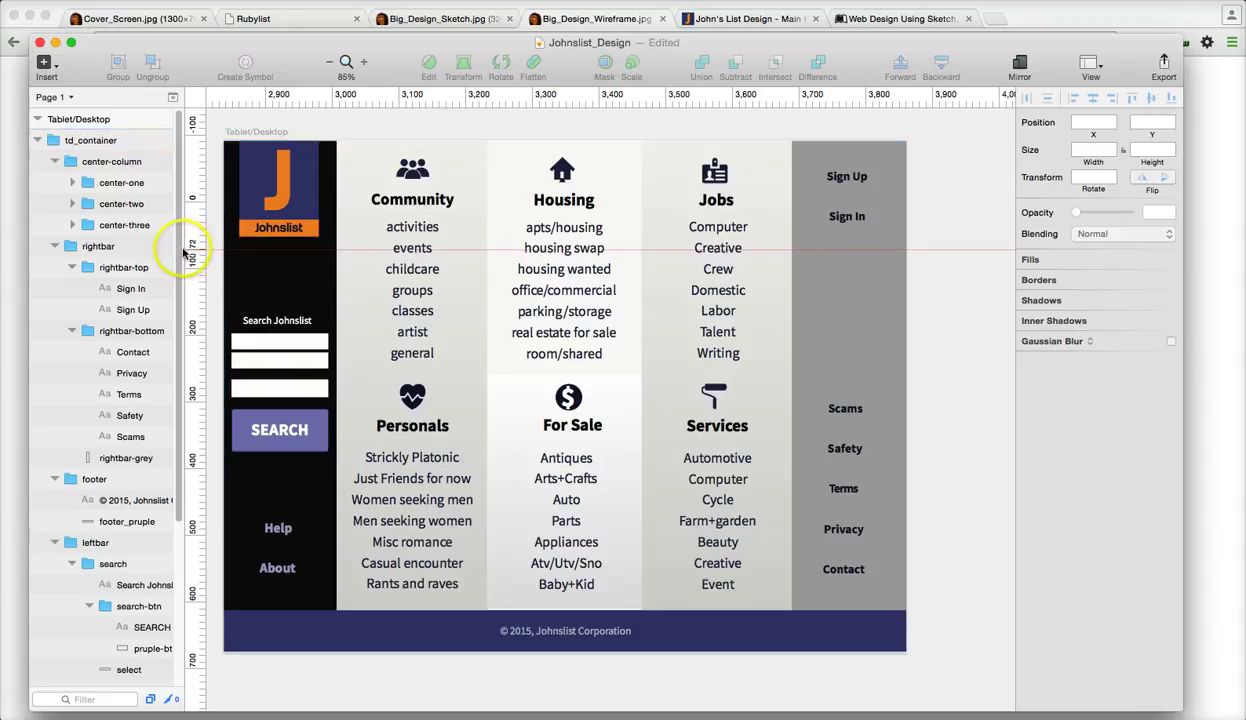
- Widen the Layers panel so the full Johnslist layer names are readable
scroll(185, 261, down, 2)
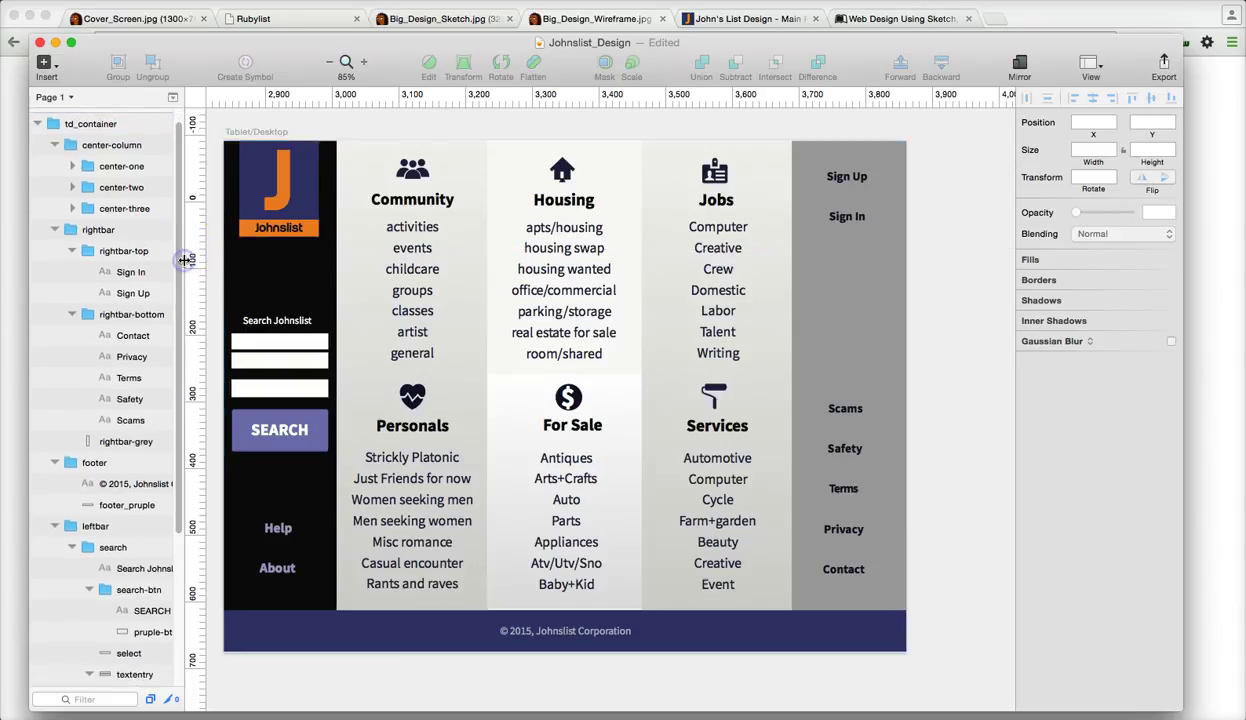
drag(184, 261, 216, 262)
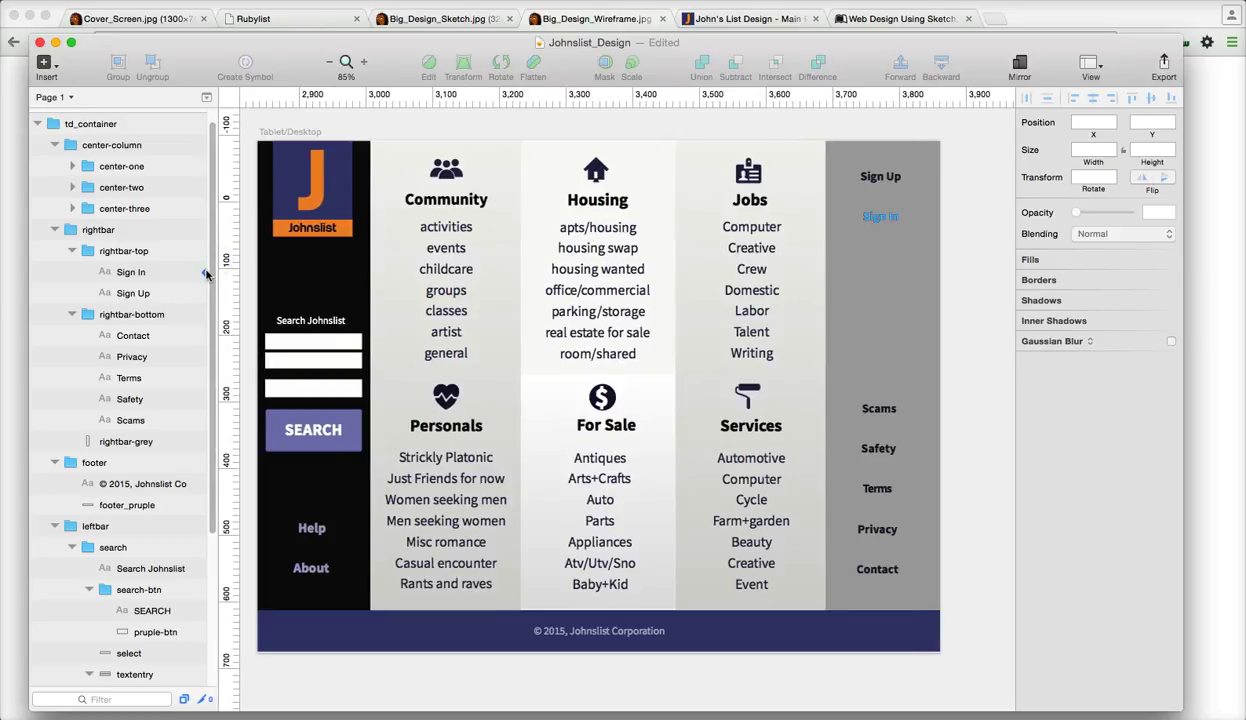
scroll(212, 260, up, 2)
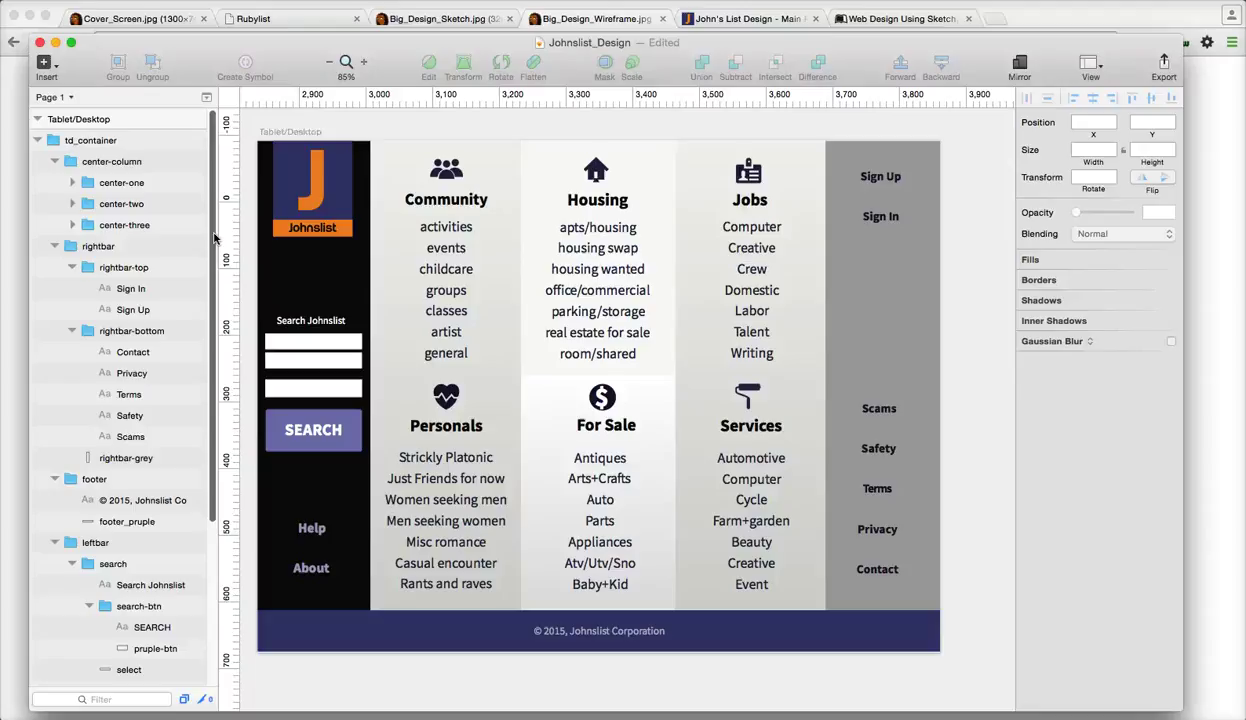
click(210, 233)
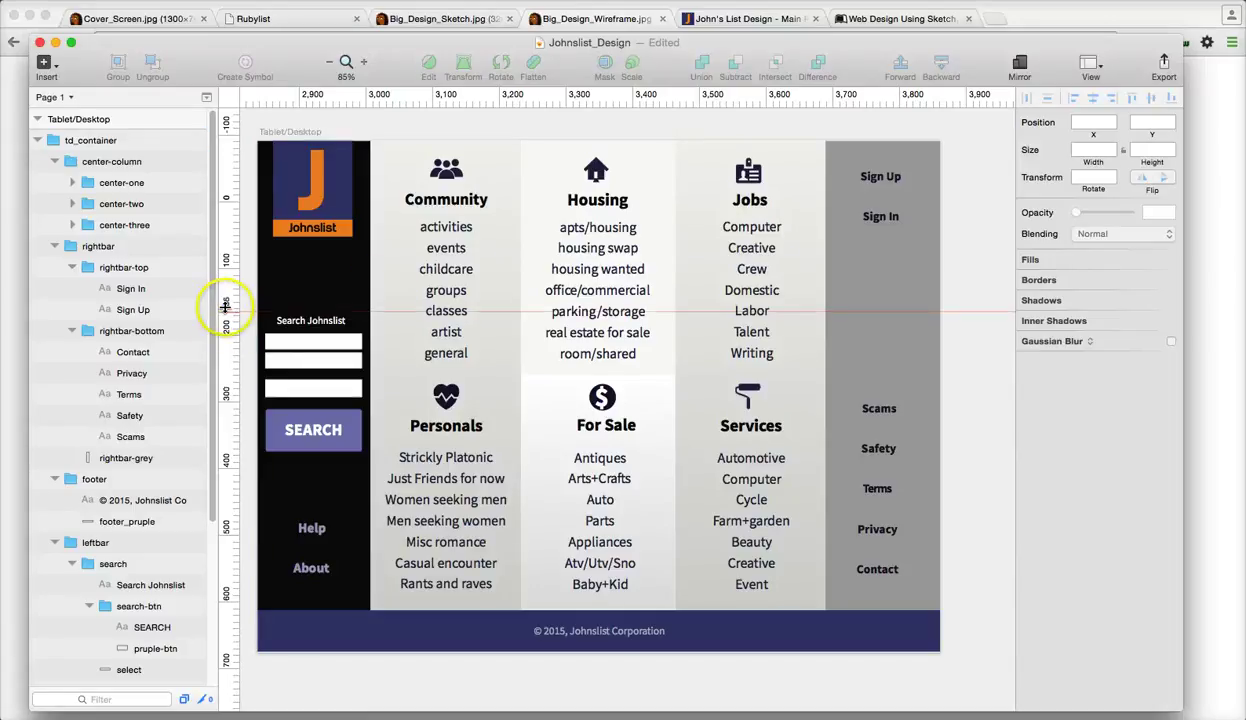
scroll(210, 340, down, 5)
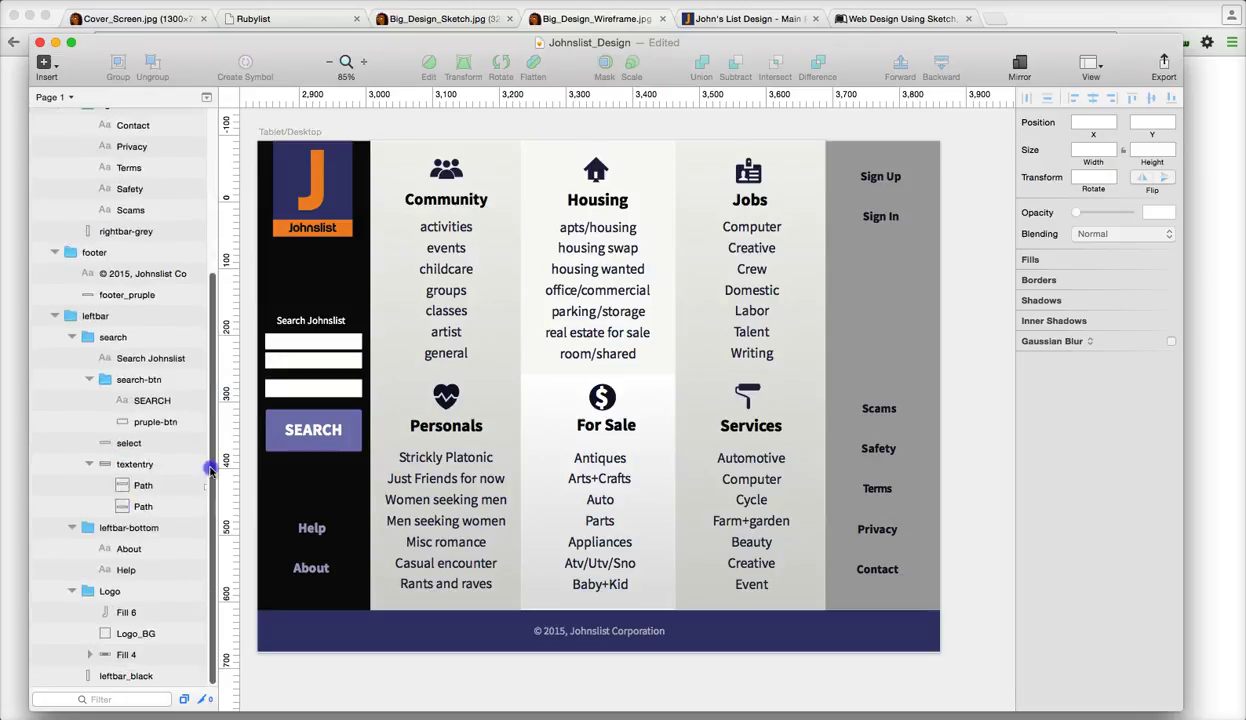
scroll(205, 457, up, 5)
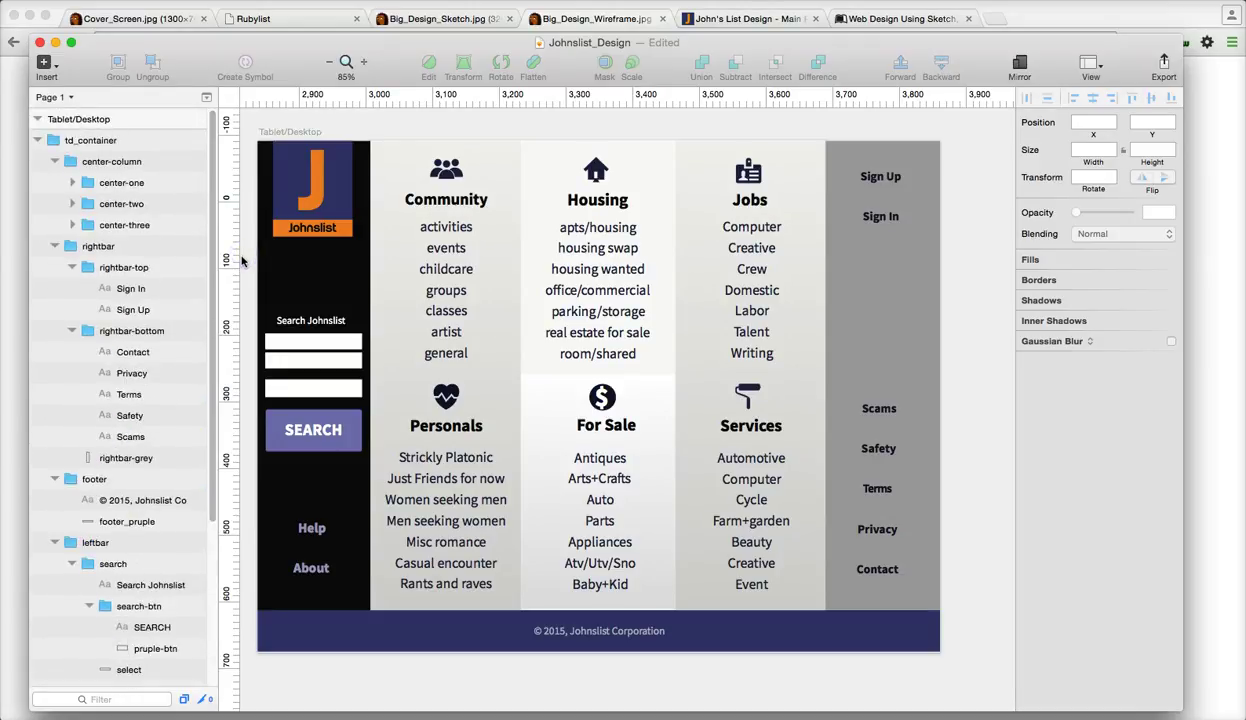
- Select then deselect td_container, and move Sketch aside to show the wireframe image
click(296, 252)
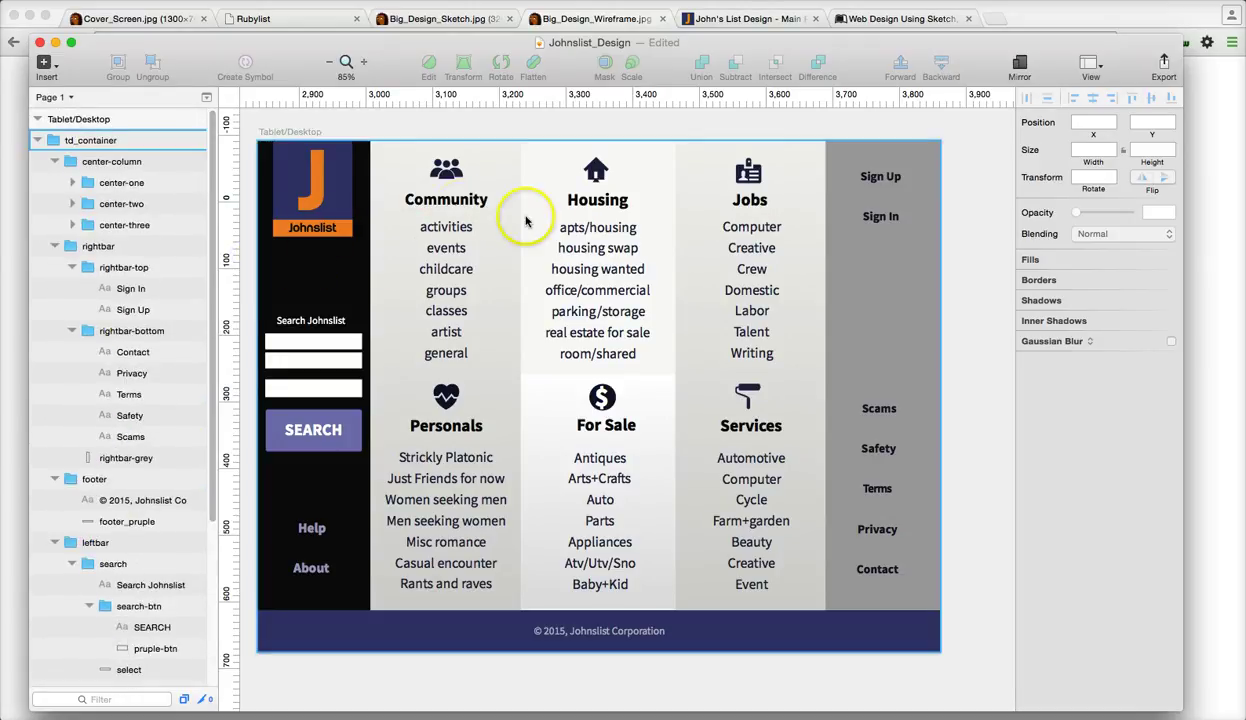
click(495, 125)
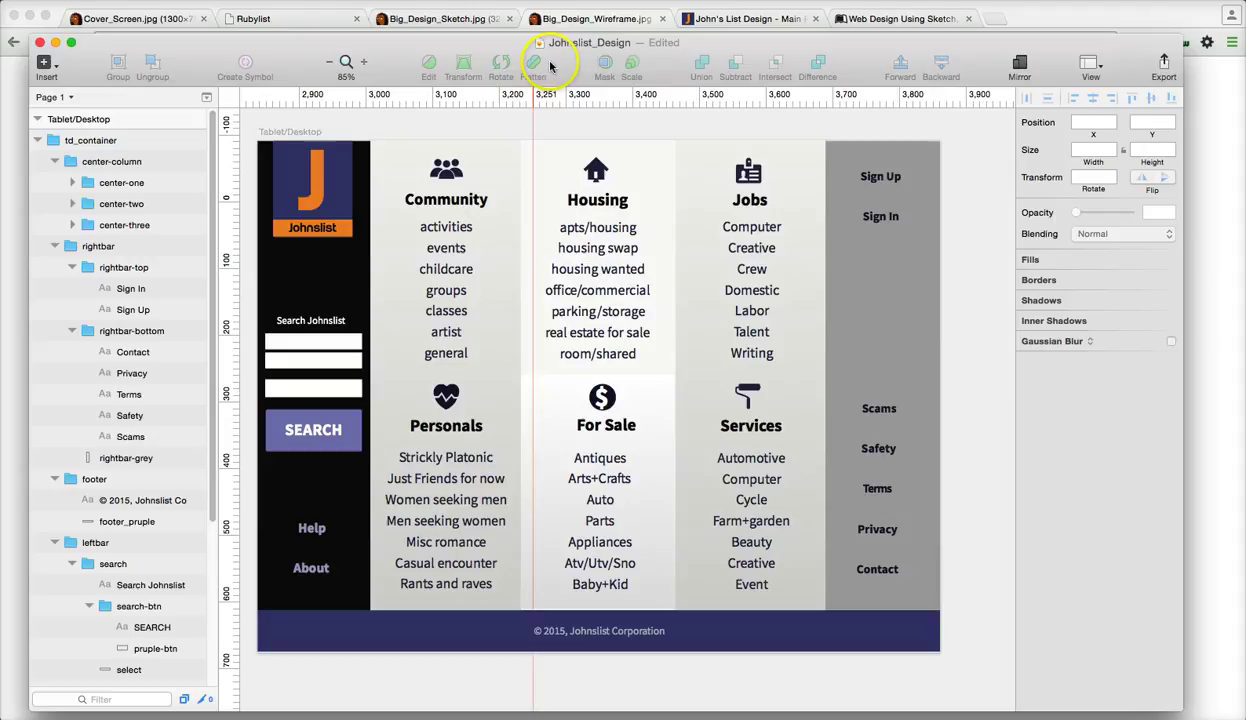
mouse_move(490, 49)
mouse_down()
mouse_move(580, 72)
mouse_move(577, 84)
mouse_up()
click(70, 111)
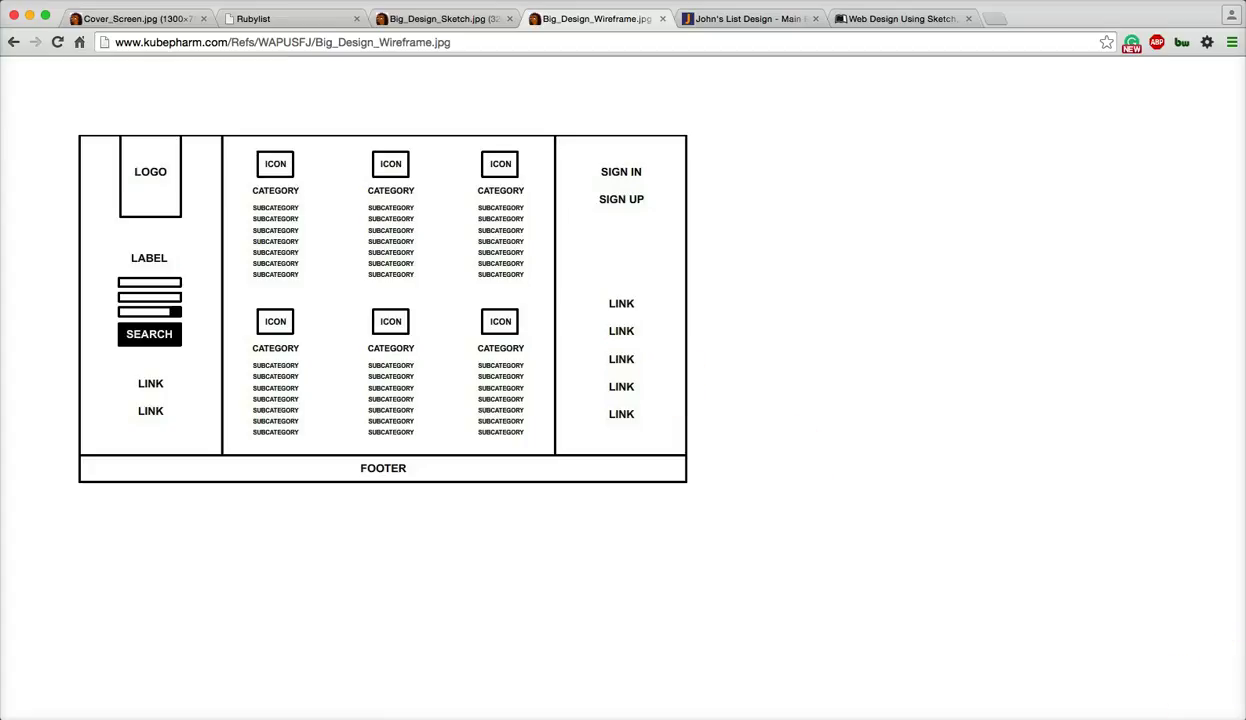
- Return the Johnslist design window to its place in front, with td_container selected
key(super+Tab)
mouse_move(851, 72)
mouse_down()
mouse_move(727, 40)
mouse_move(717, 21)
mouse_up()
click(325, 181)
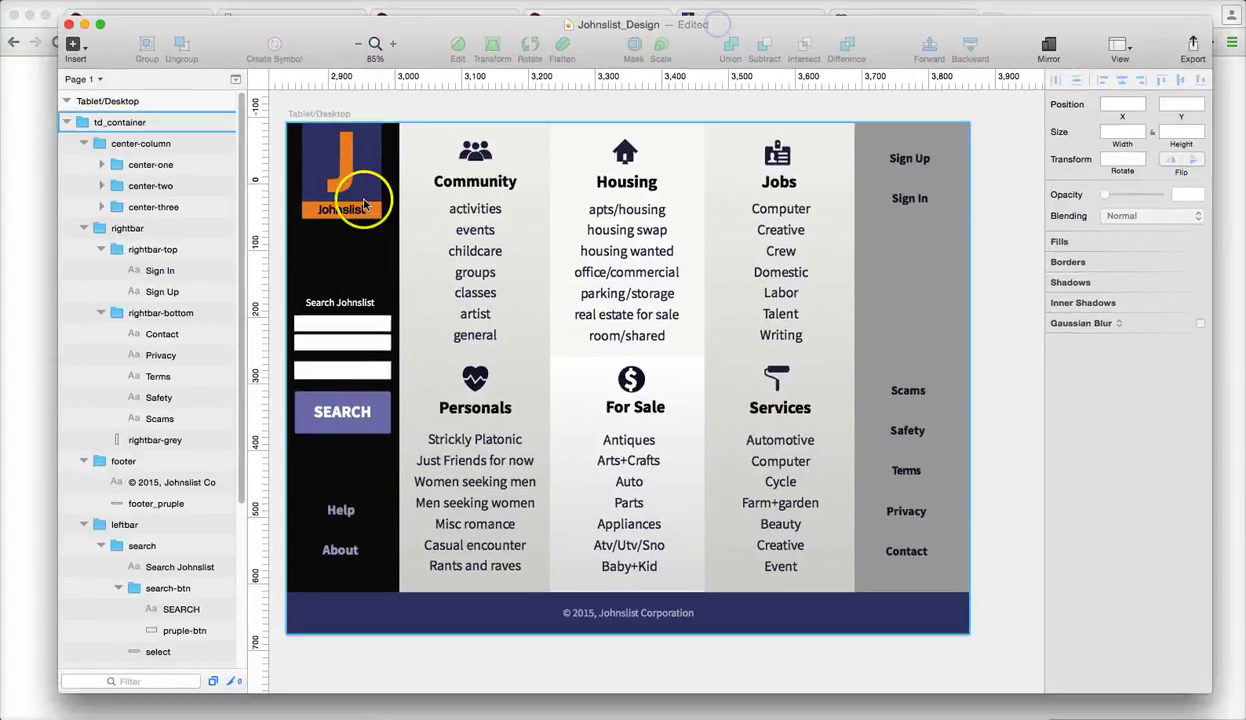
- Inspect td_container, the Sign Up text, the grey right bar and the purple footer bar
click(475, 152)
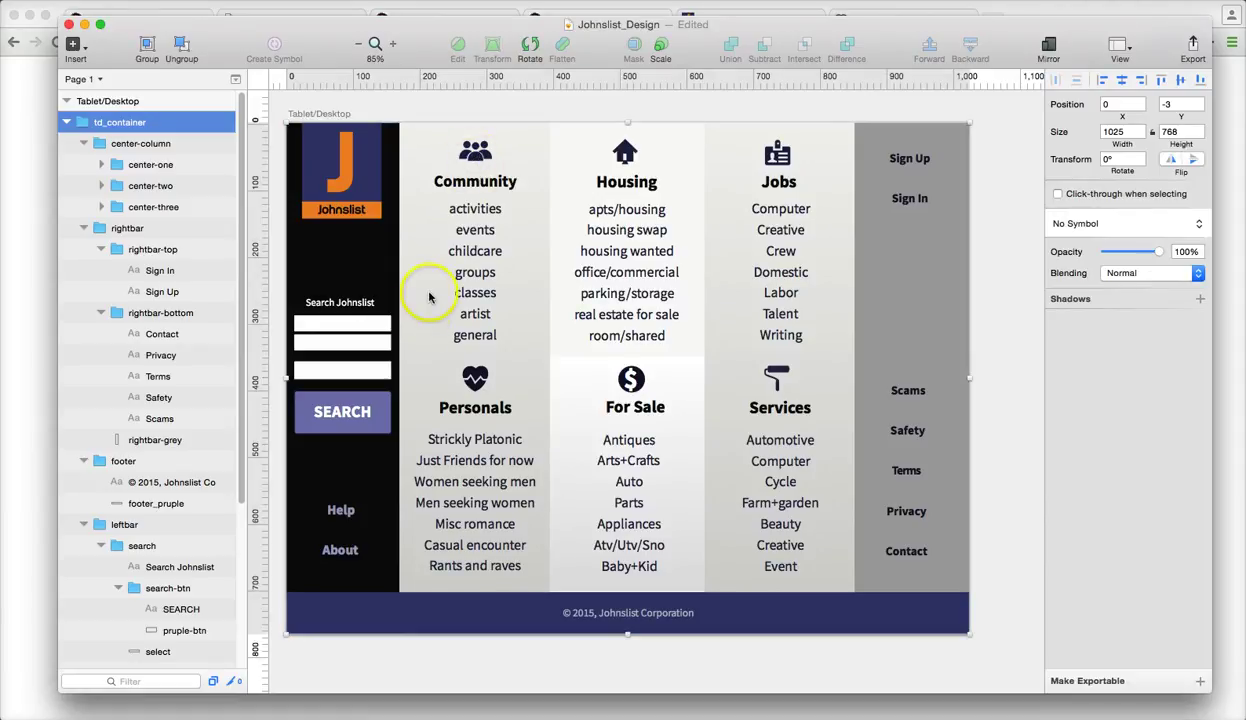
click(152, 291)
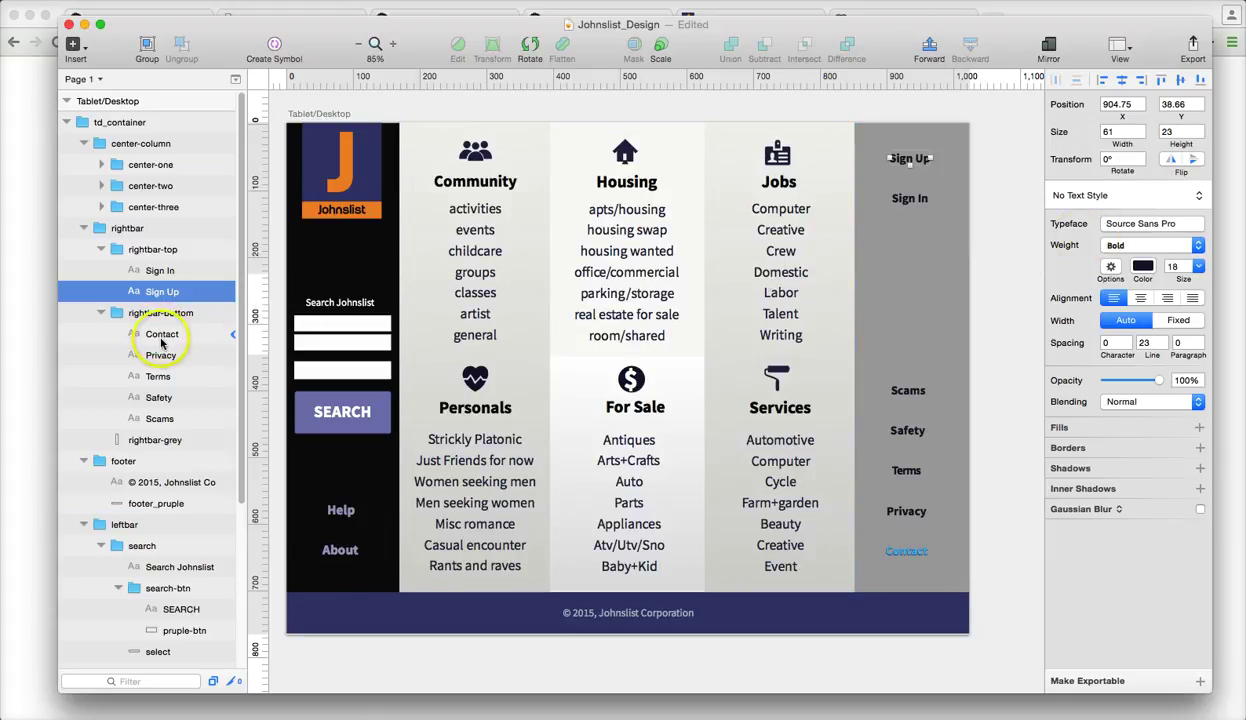
click(150, 440)
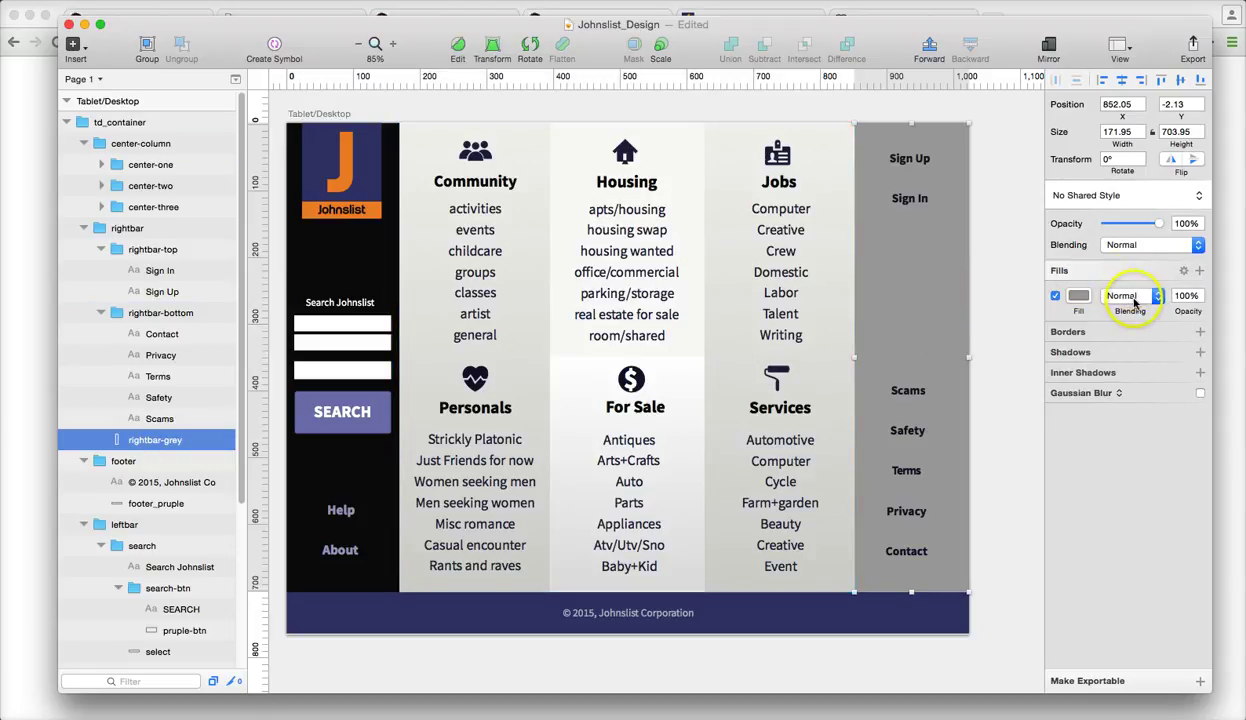
click(158, 504)
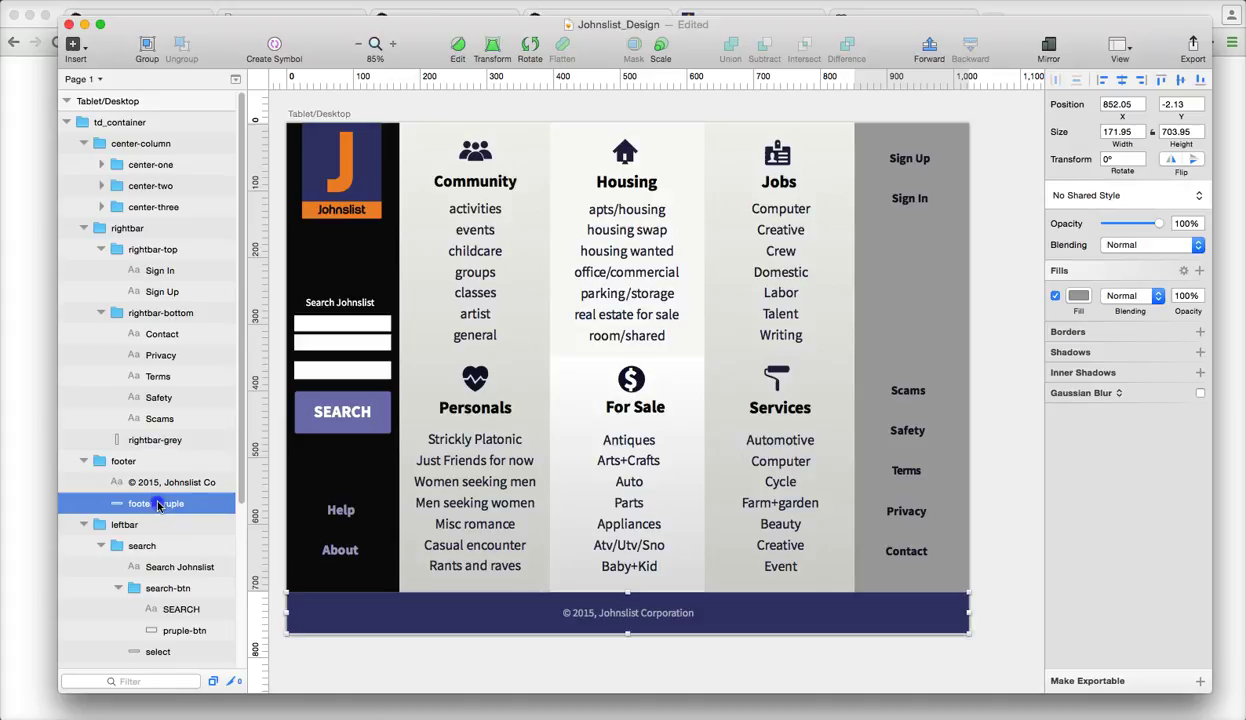
- Collapse the footer, rightbar and center-column groups under td_container, then bring up the smartphone design
click(120, 463)
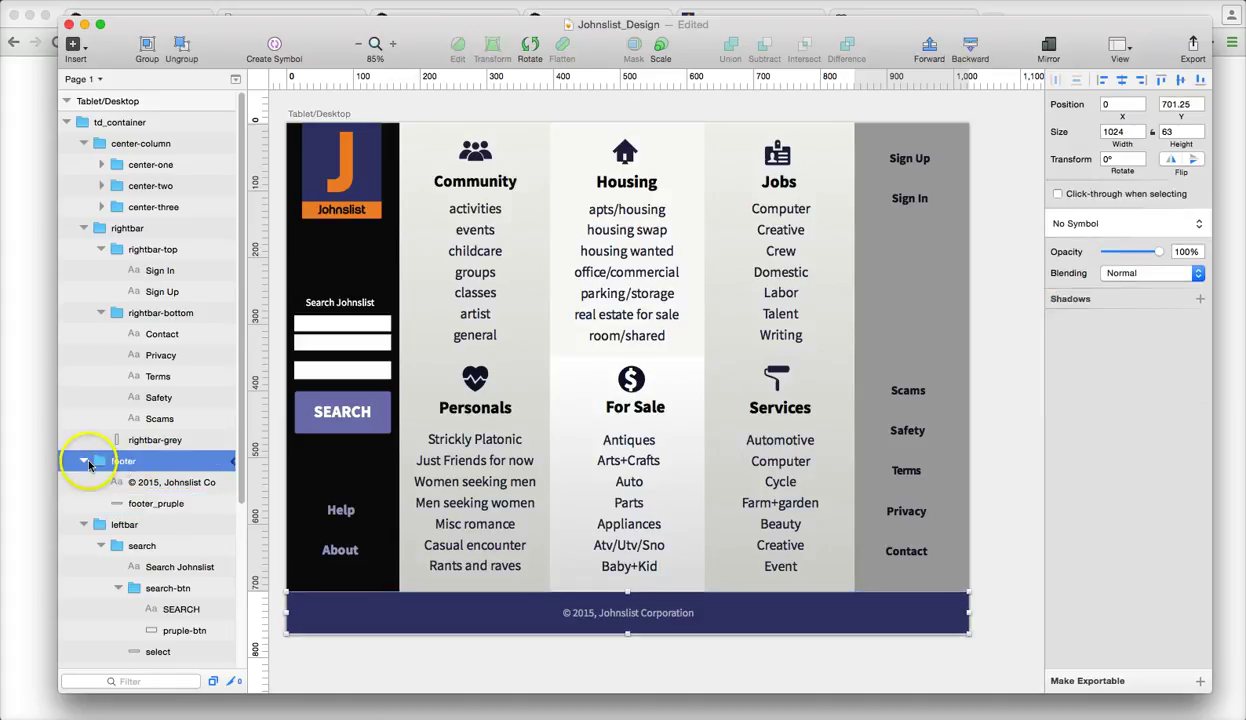
click(86, 461)
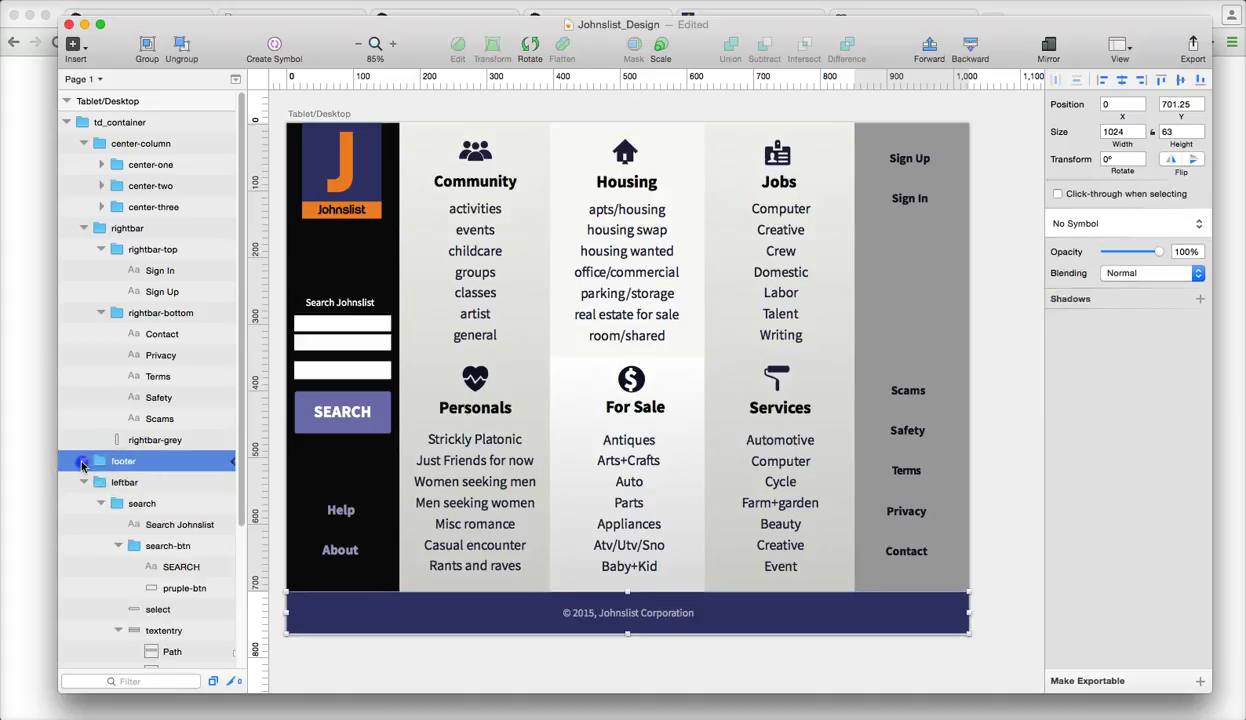
click(82, 464)
click(84, 227)
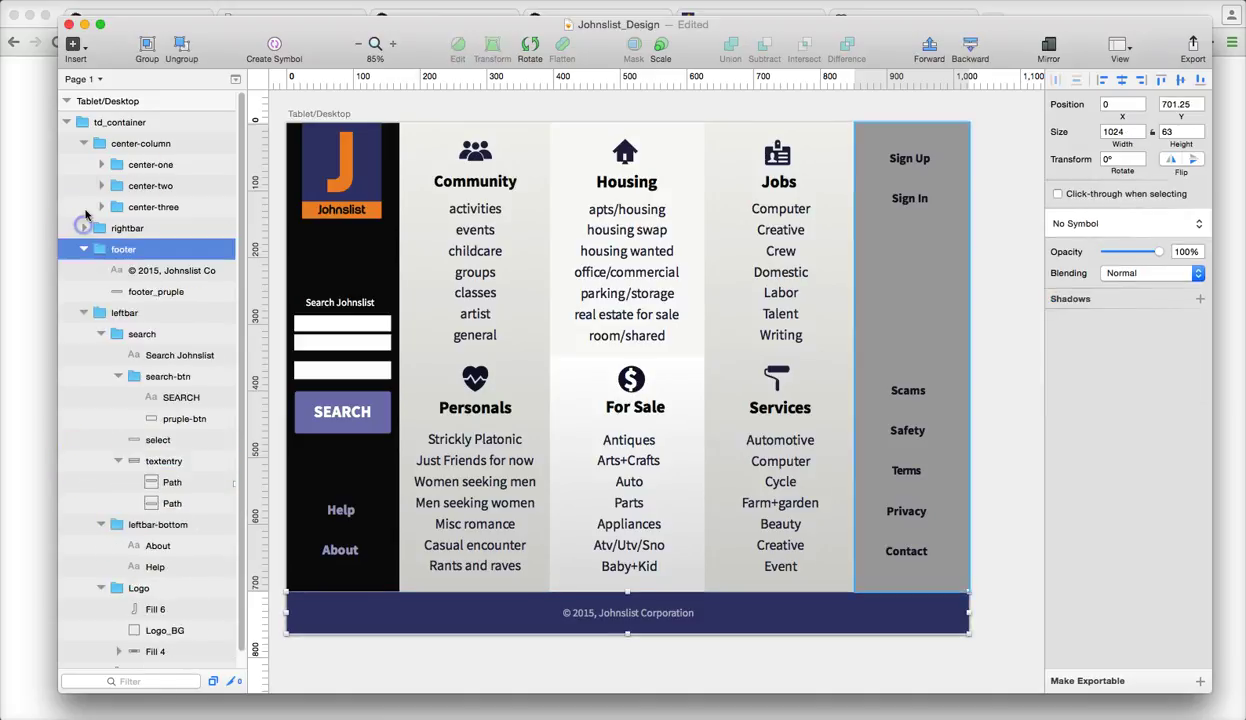
click(84, 143)
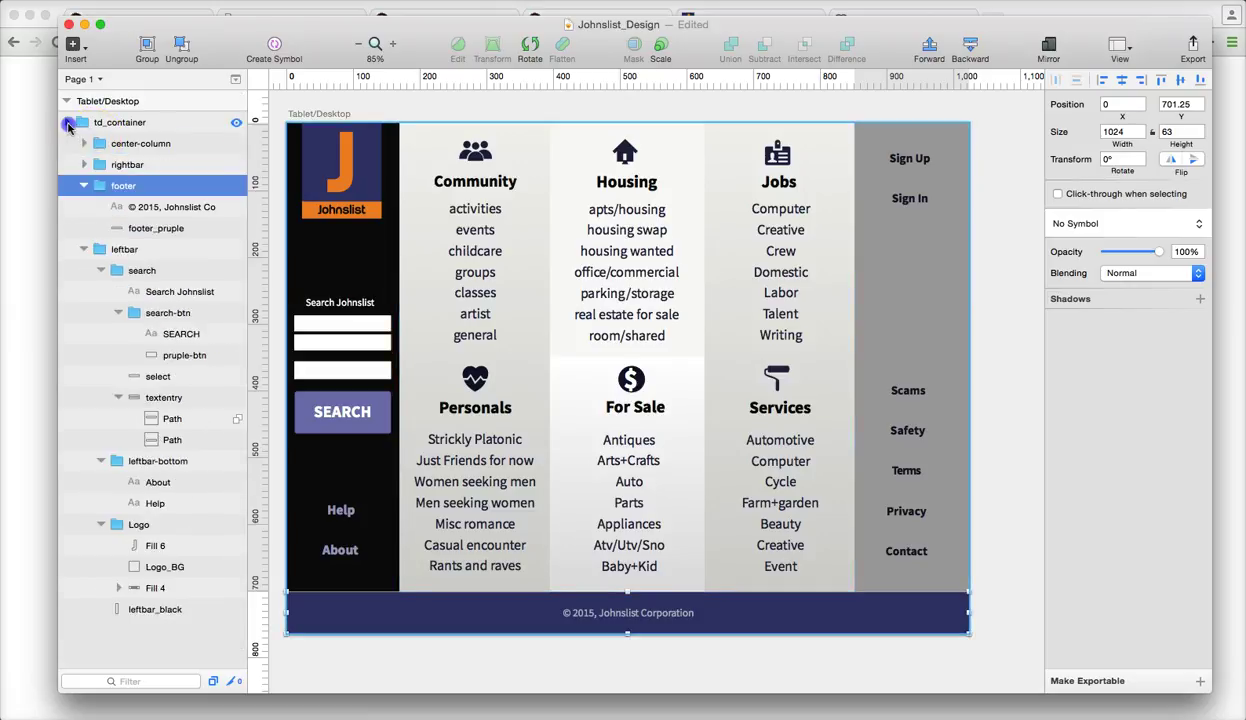
click(67, 123)
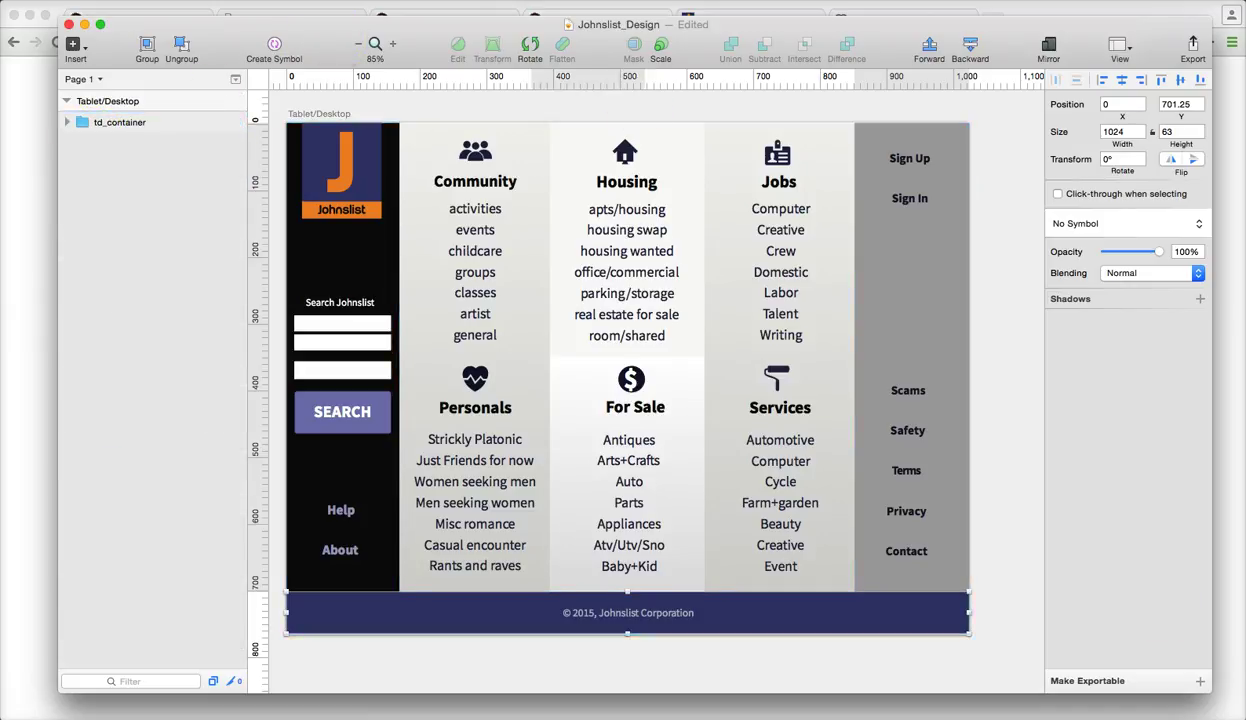
click(1228, 612)
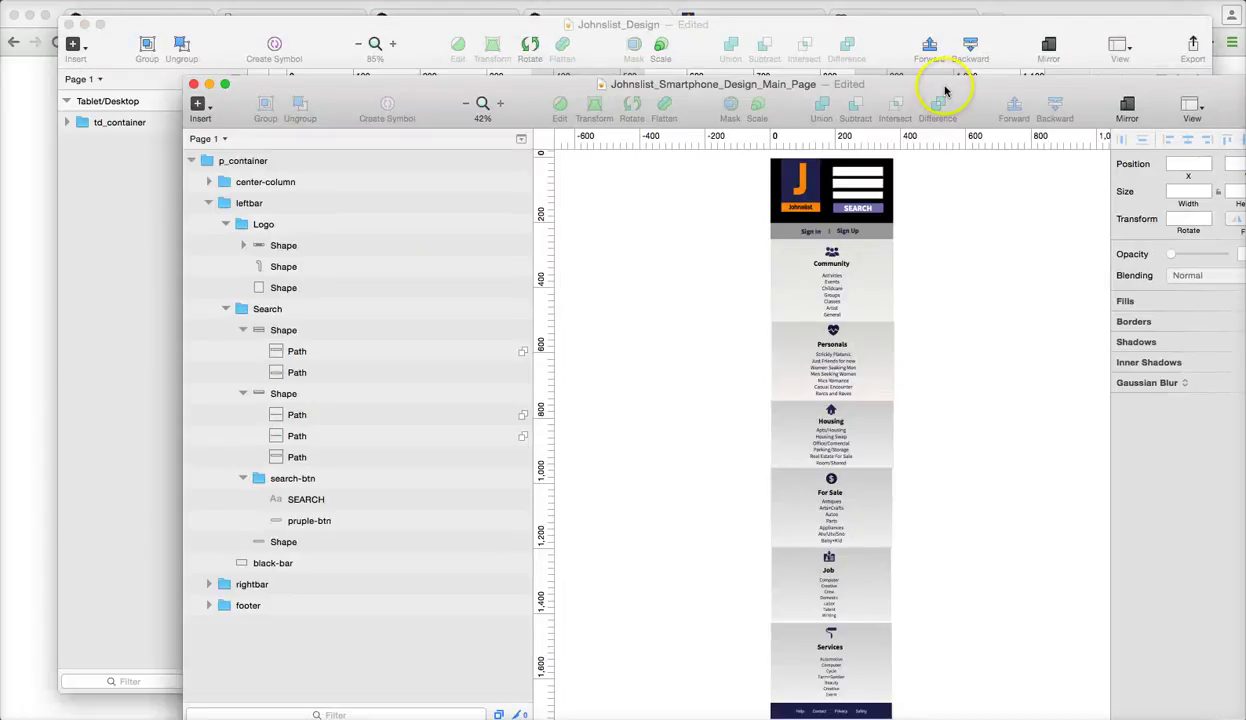
- Zoom and pan the smartphone artboard to view its logo, Community and search areas
drag(945, 91, 812, 44)
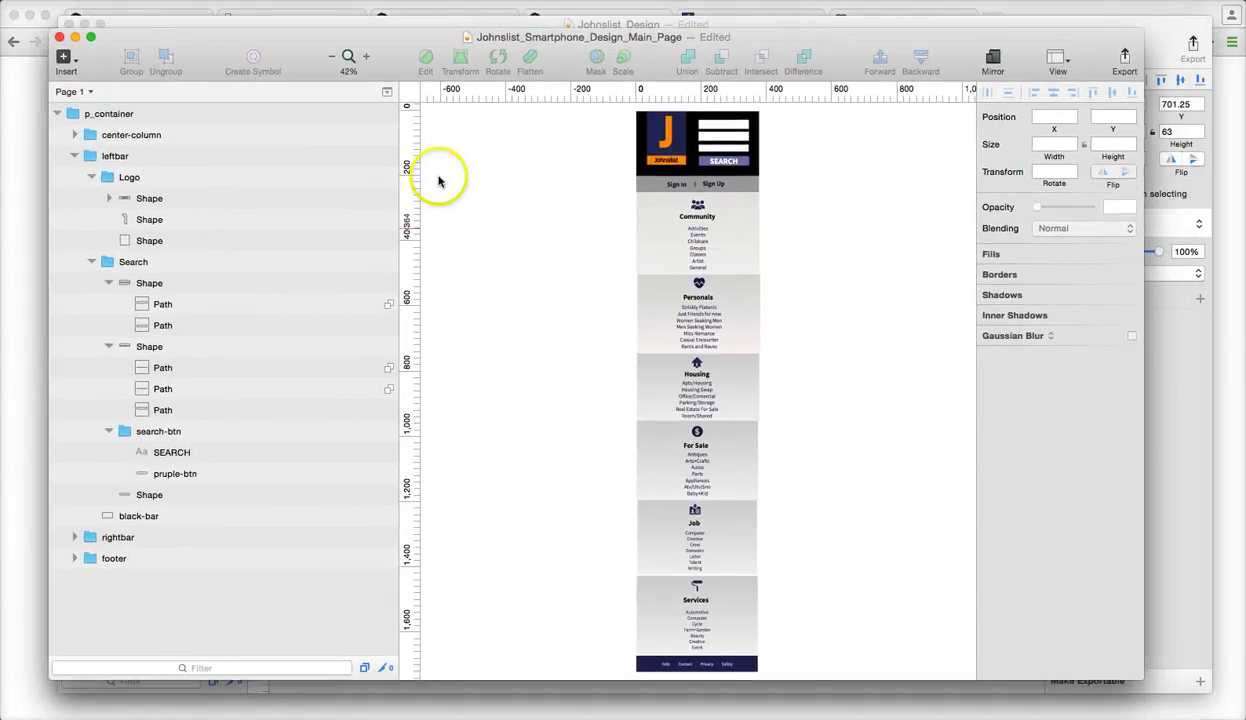
click(348, 56)
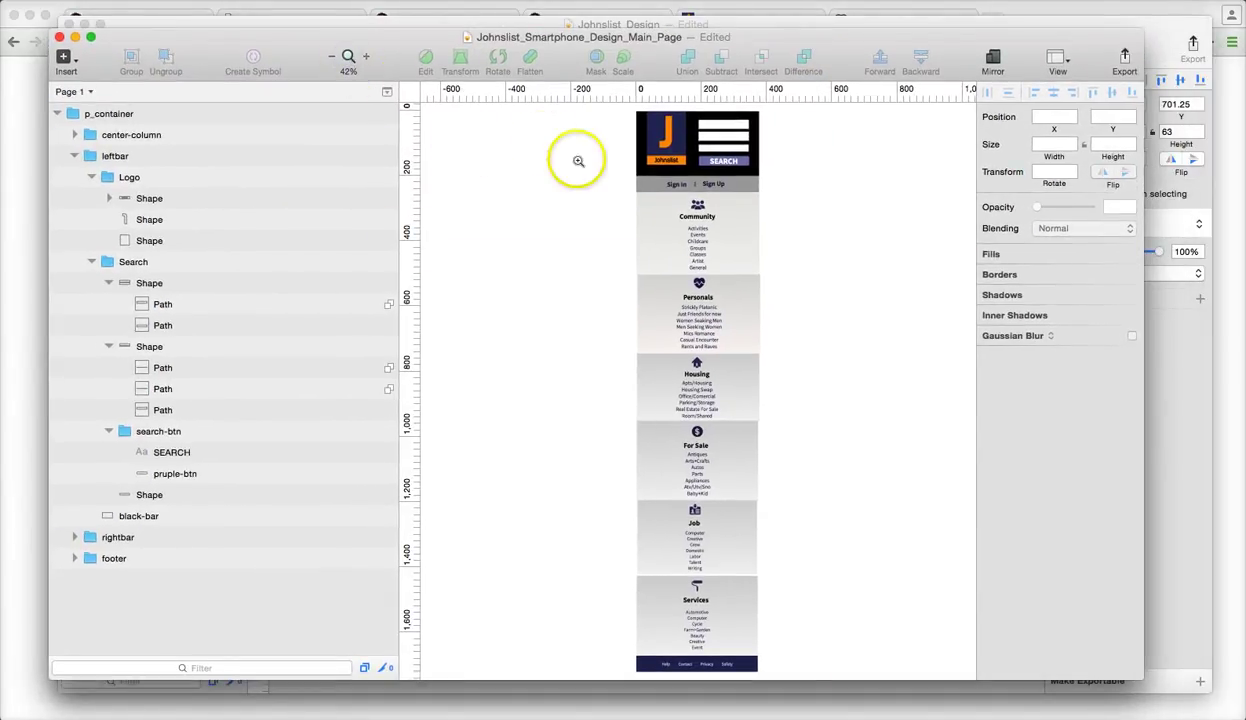
click(580, 166)
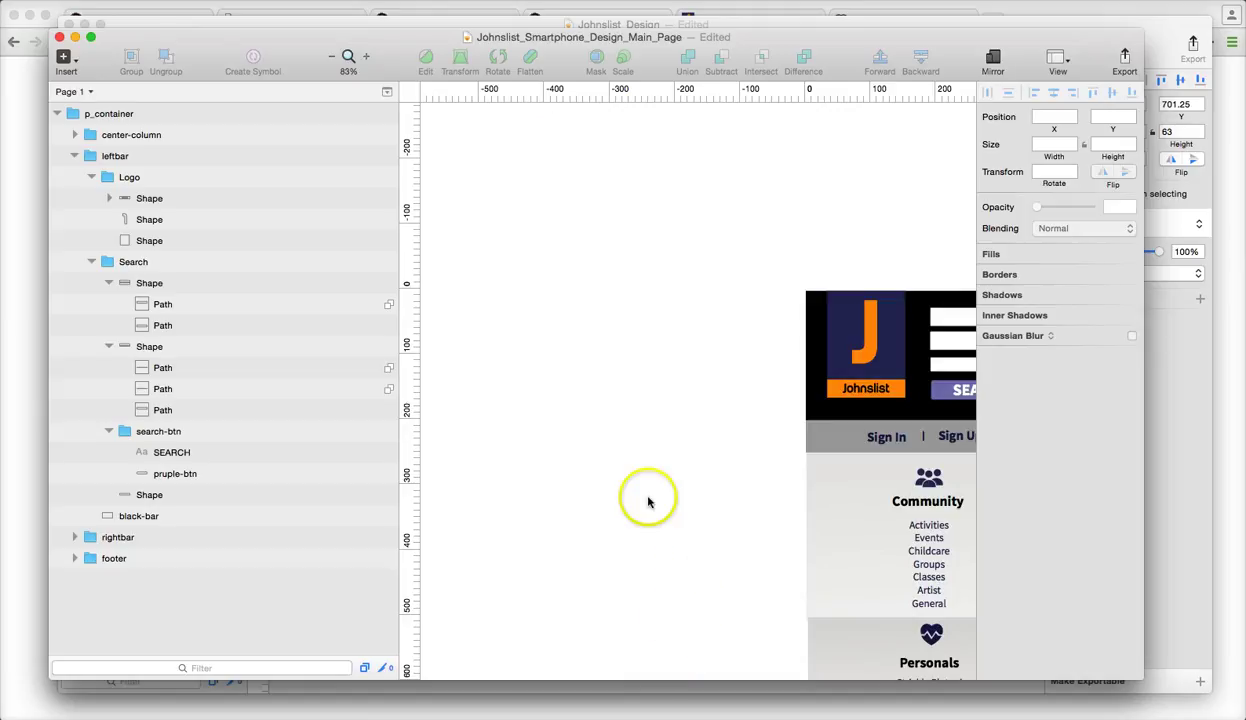
click(332, 57)
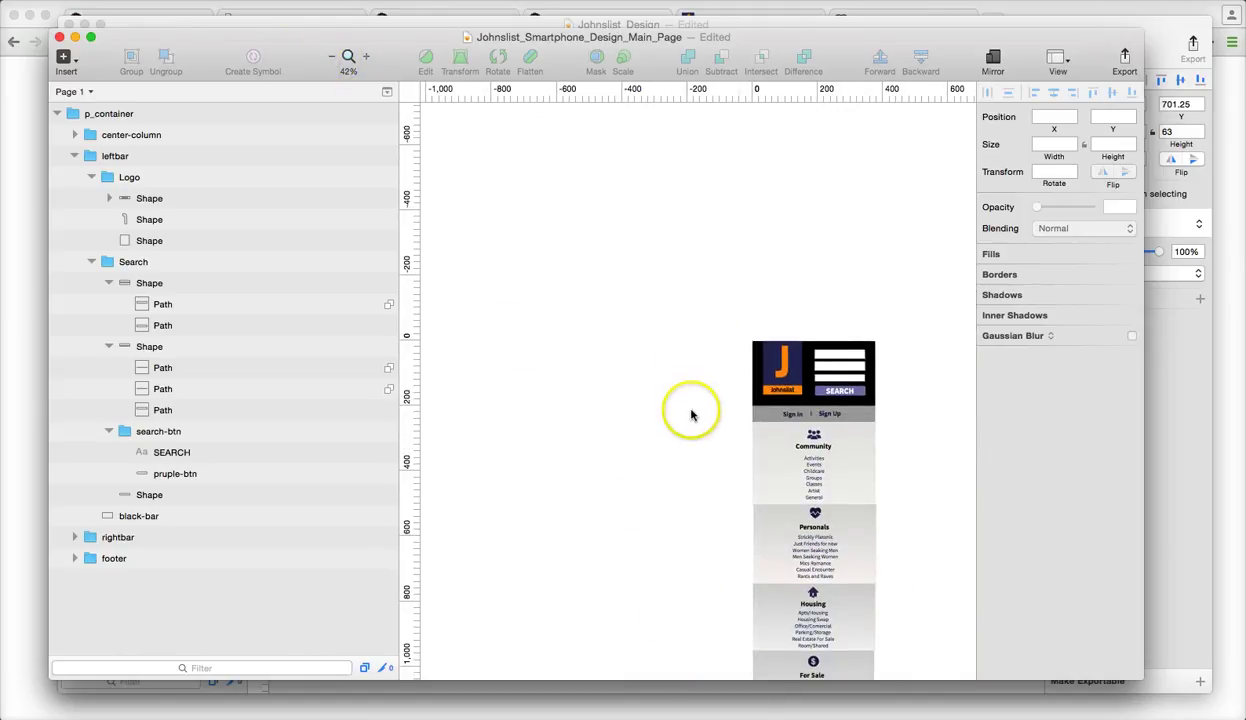
drag(690, 411, 543, 272)
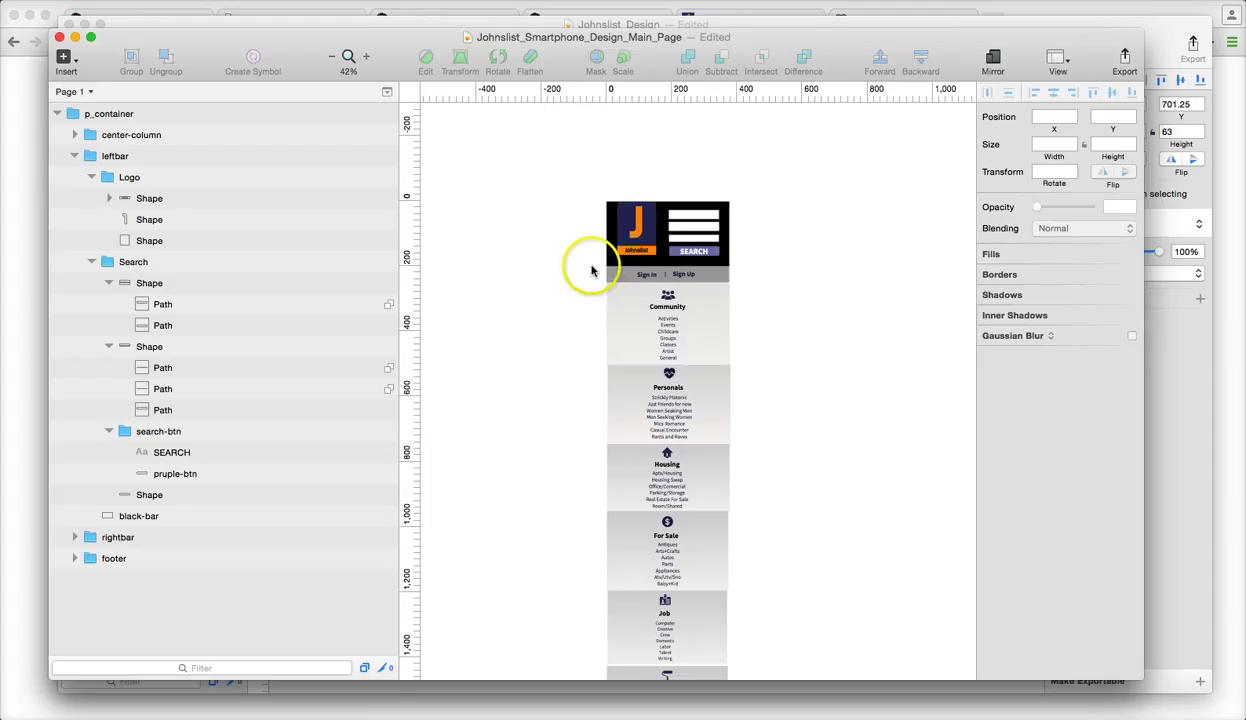
click(352, 58)
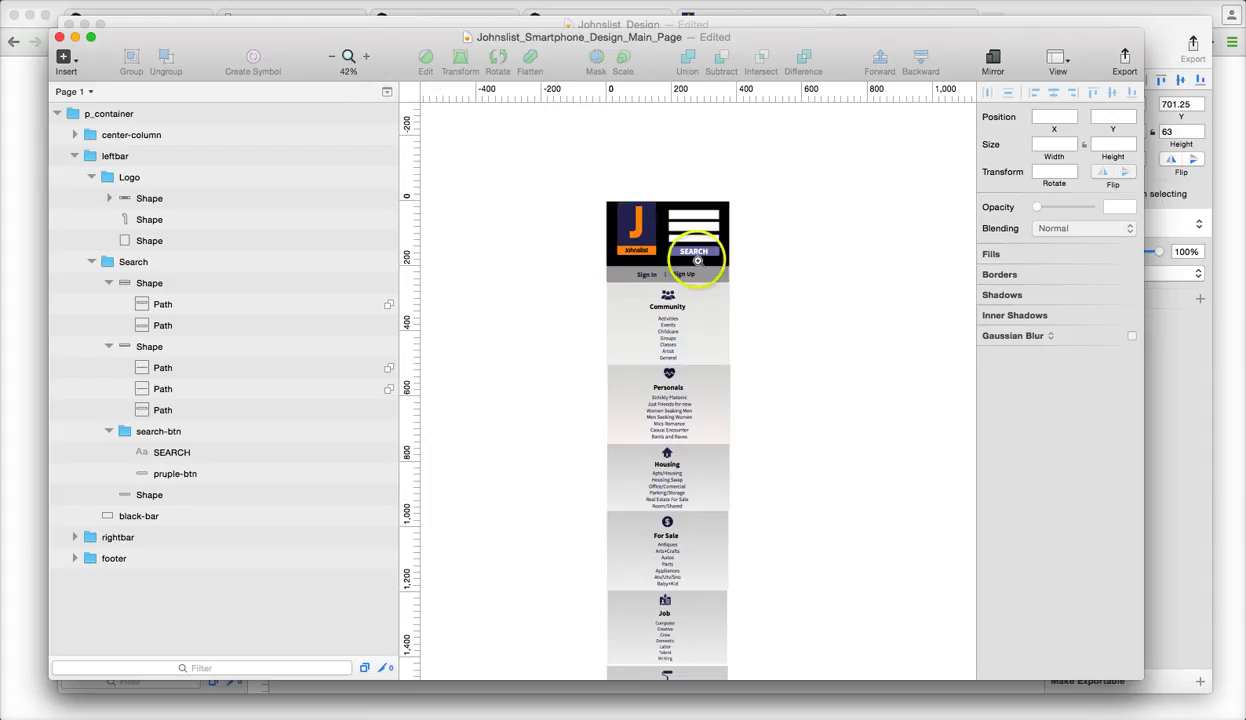
click(695, 256)
scroll(496, 440, down, 1)
scroll(496, 440, down, 5)
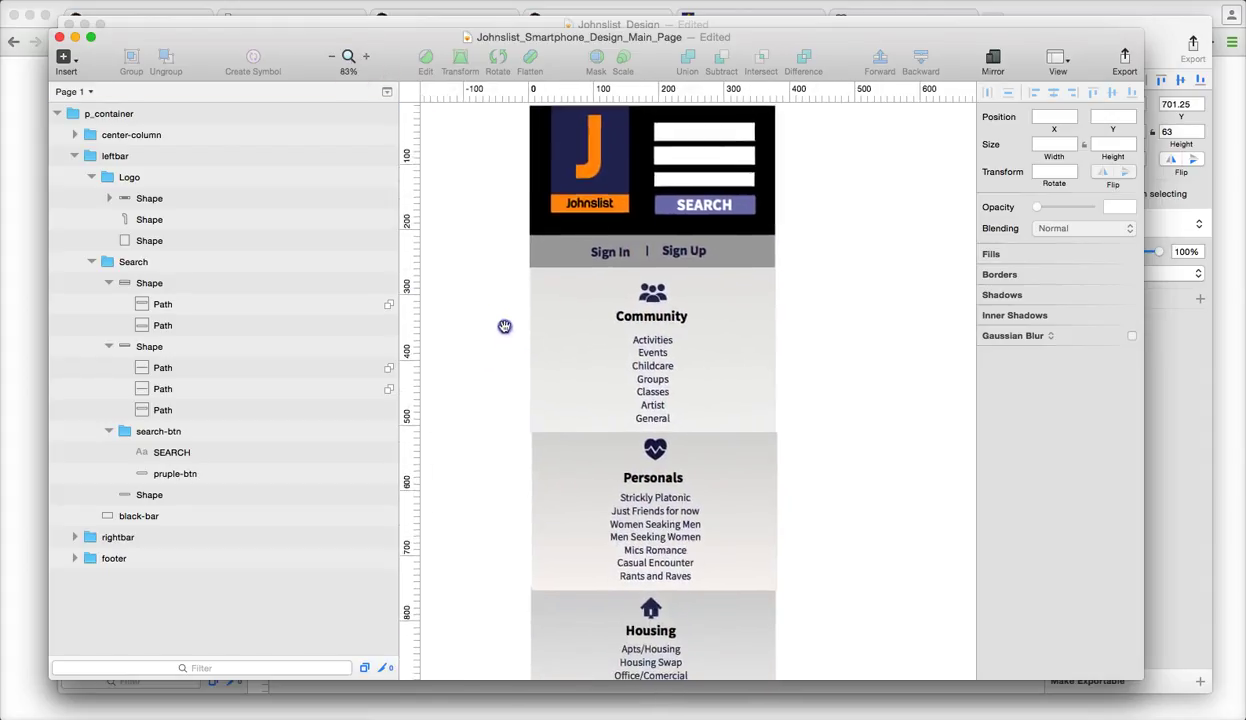
- Select and deselect the p_container group, then close the smartphone design document
click(514, 316)
click(696, 308)
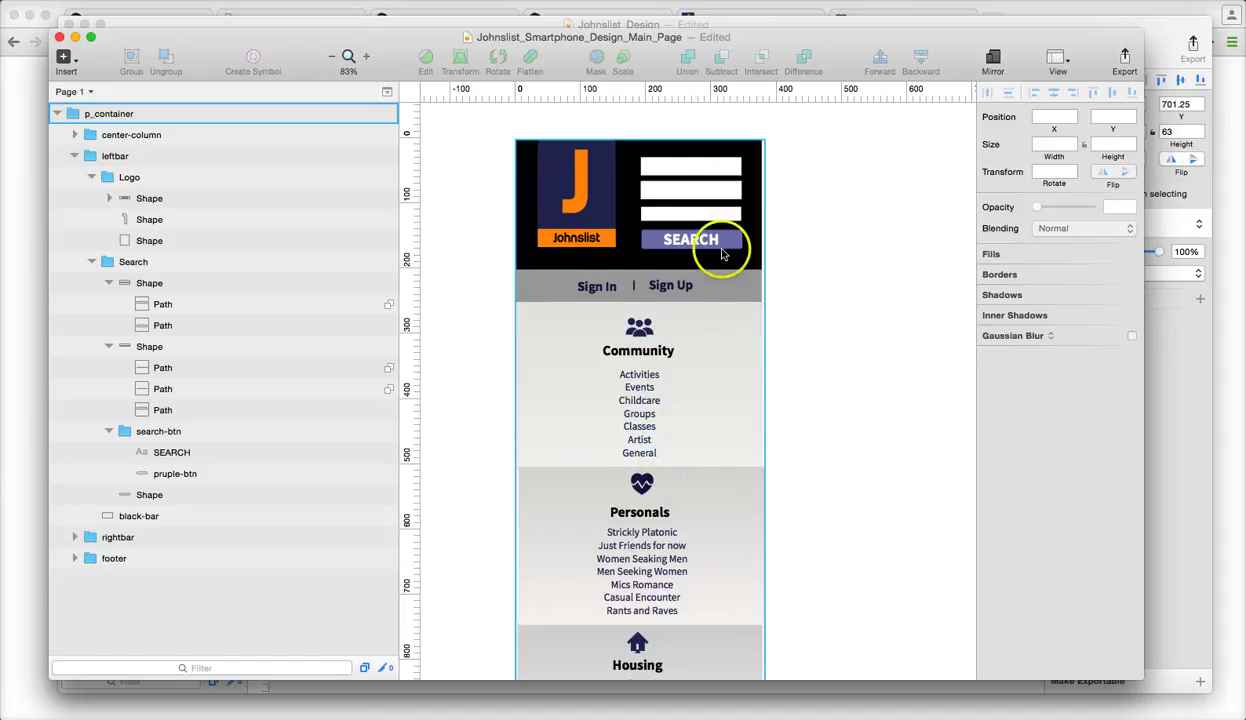
click(535, 120)
drag(390, 52, 397, 50)
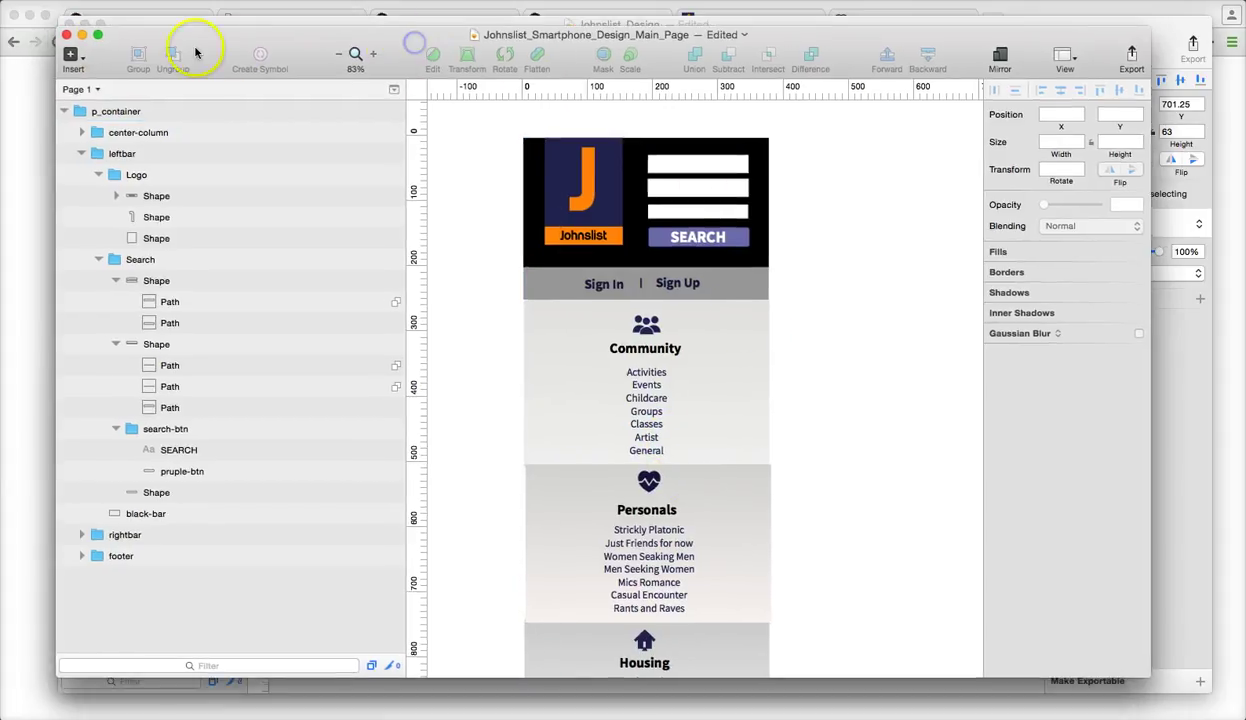
click(67, 35)
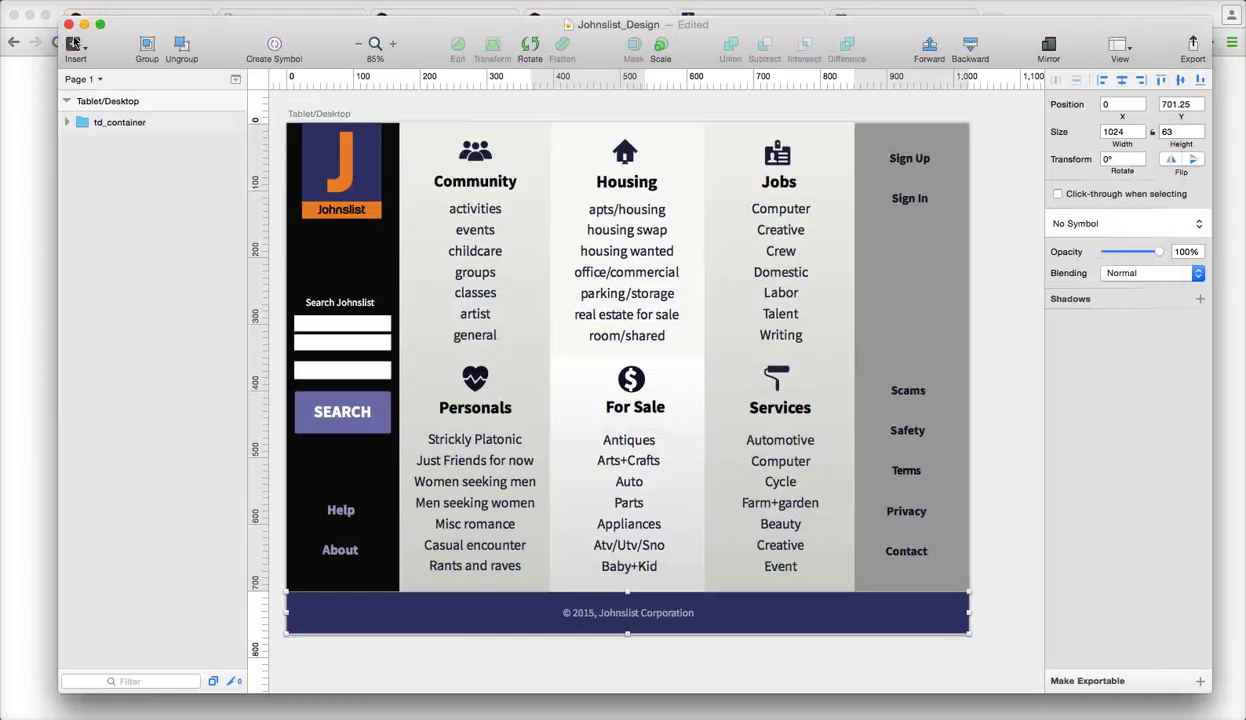
- Select and deselect td_container in the desktop design, then hide Sketch to reveal the wireframe
drag(320, 36, 337, 47)
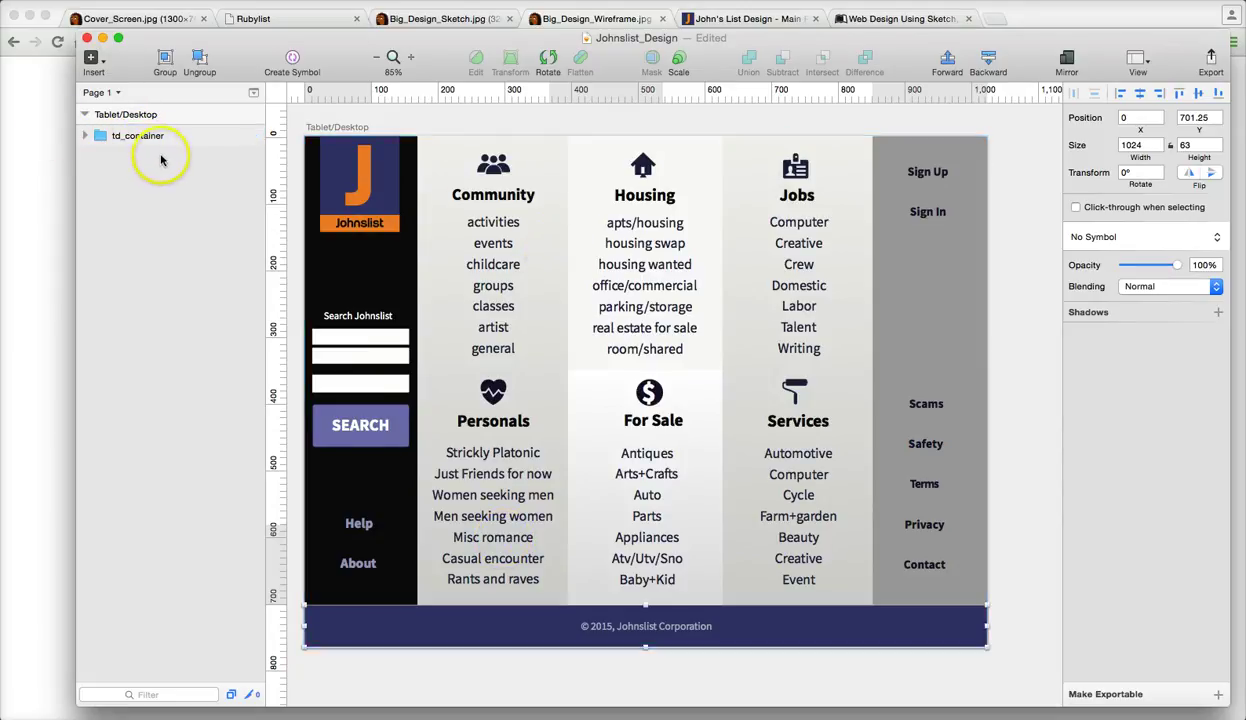
click(445, 302)
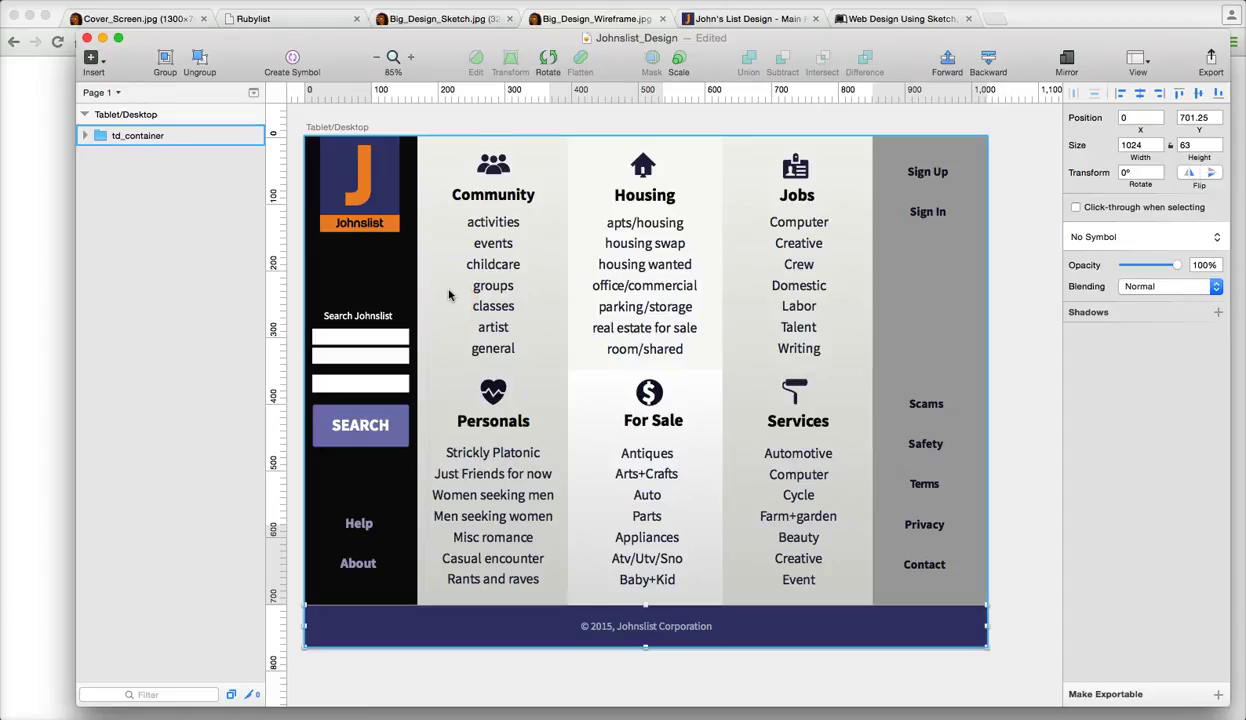
key(Escape)
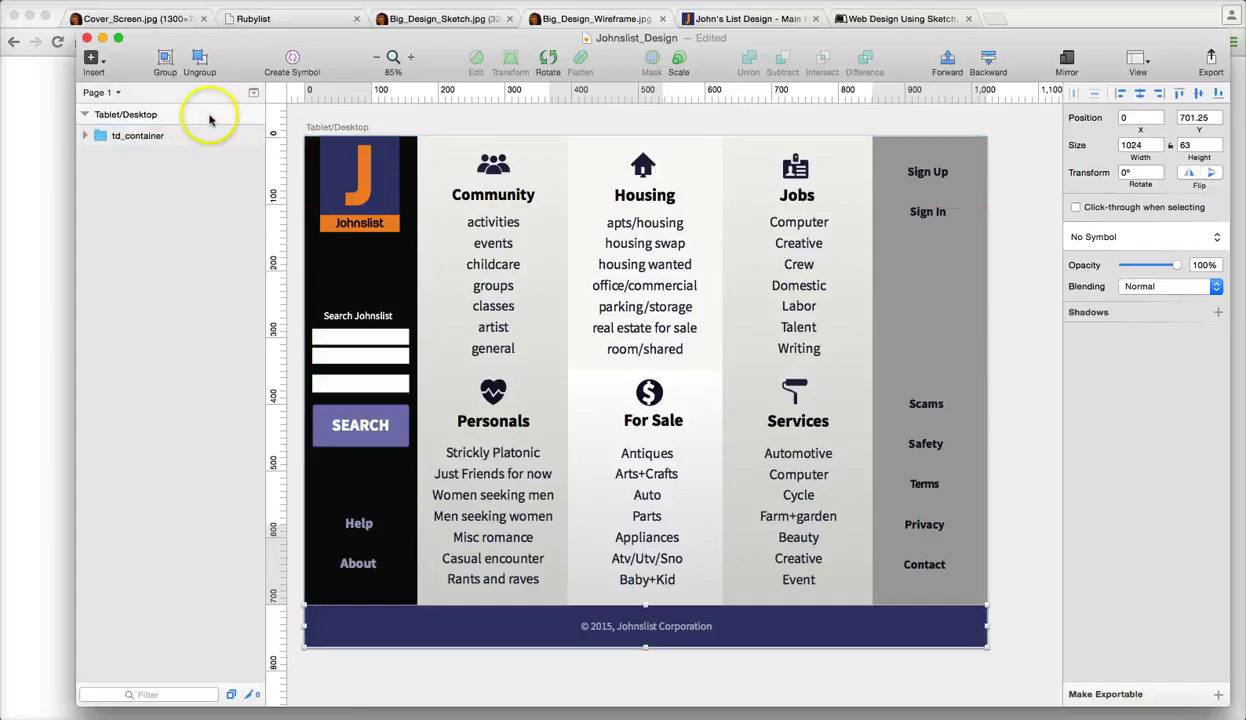
click(89, 39)
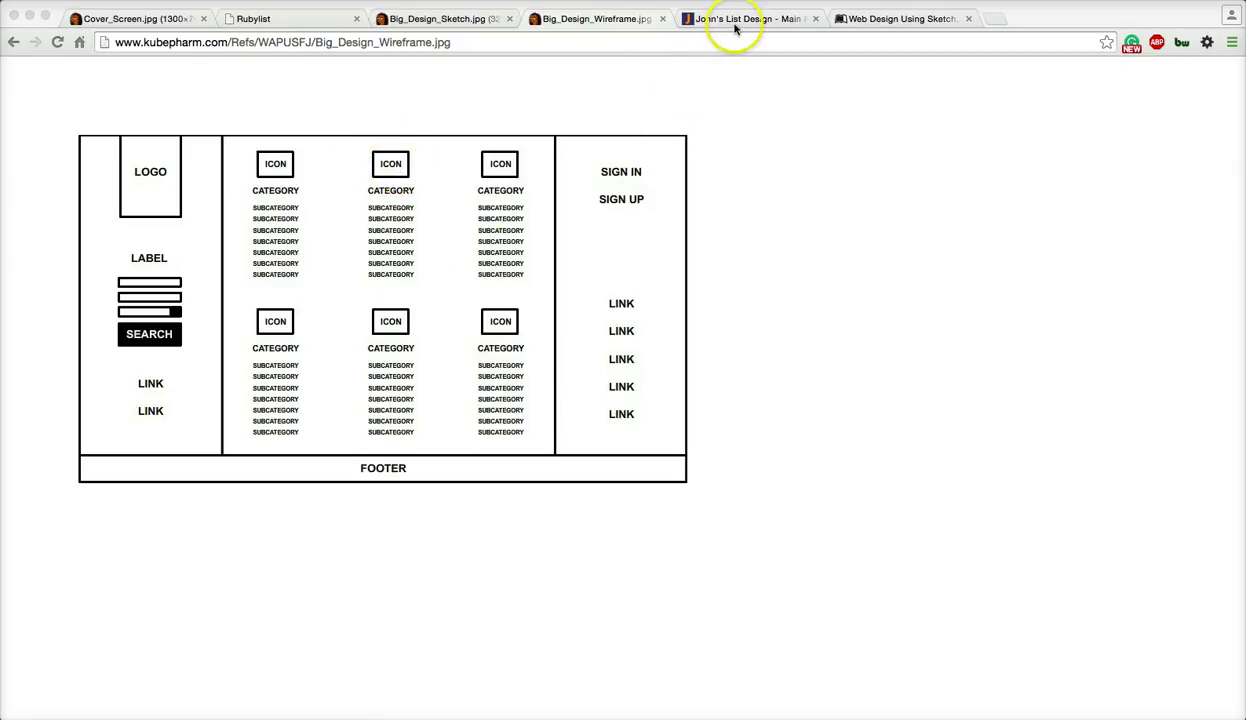
- Bring up JohnsListStyles.css in Sublime Text, reposition its window, and open File > Open Recent
click(997, 716)
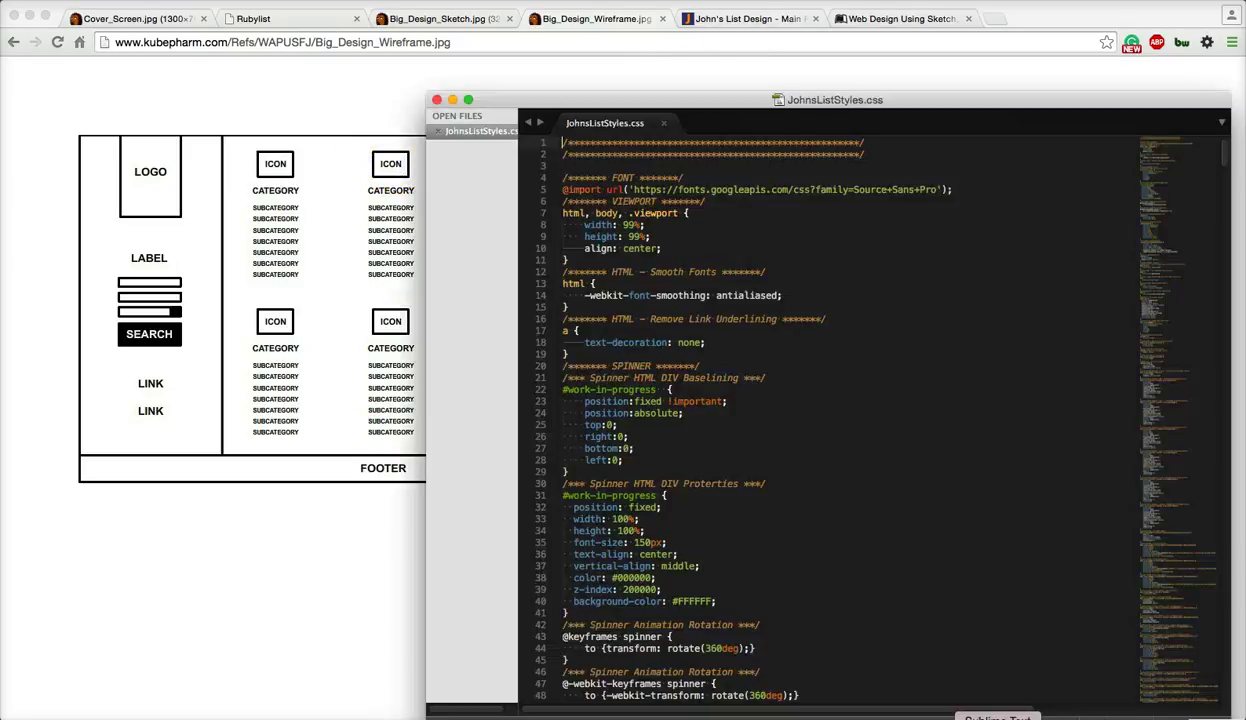
drag(940, 108, 742, 71)
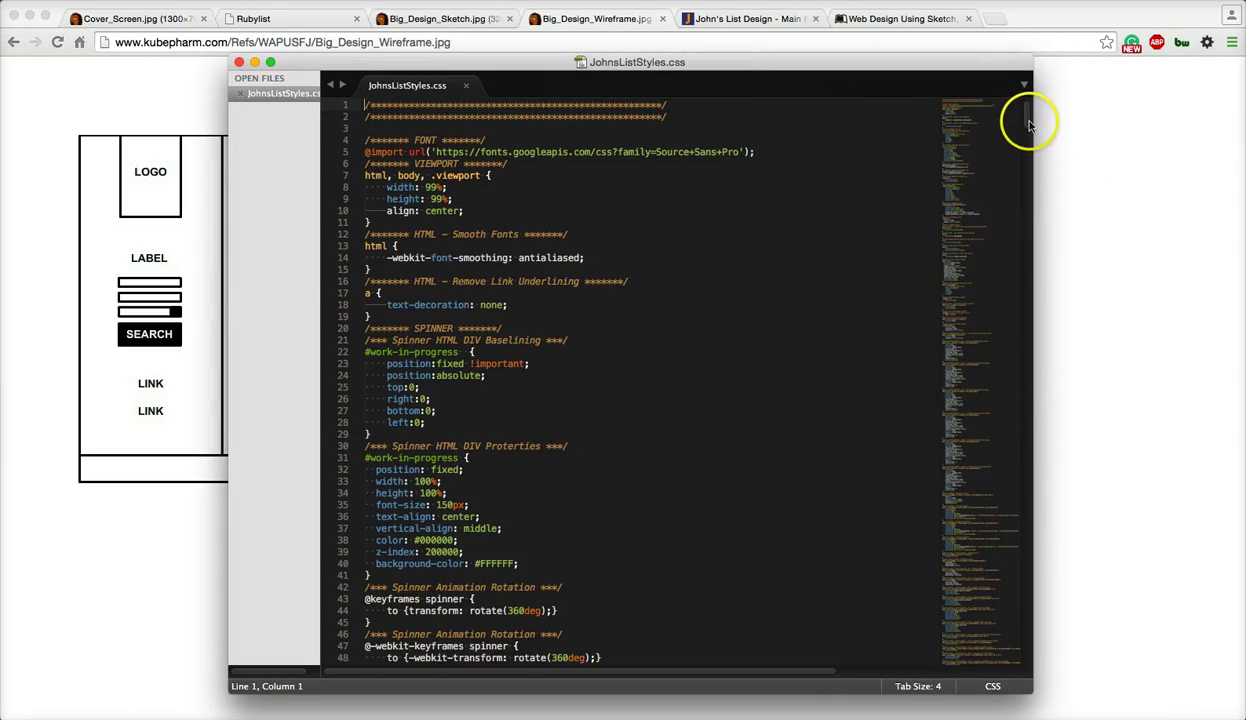
drag(1029, 118, 1062, 94)
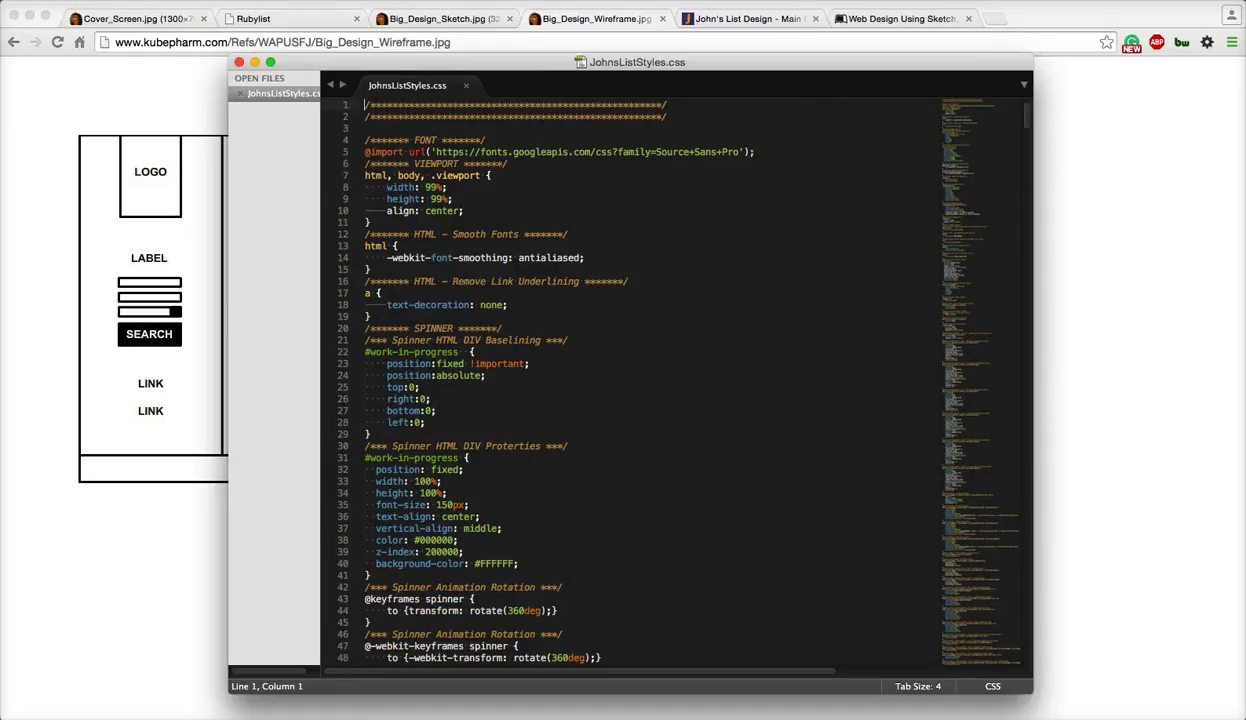
click(130, 0)
mouse_move(235, 34)
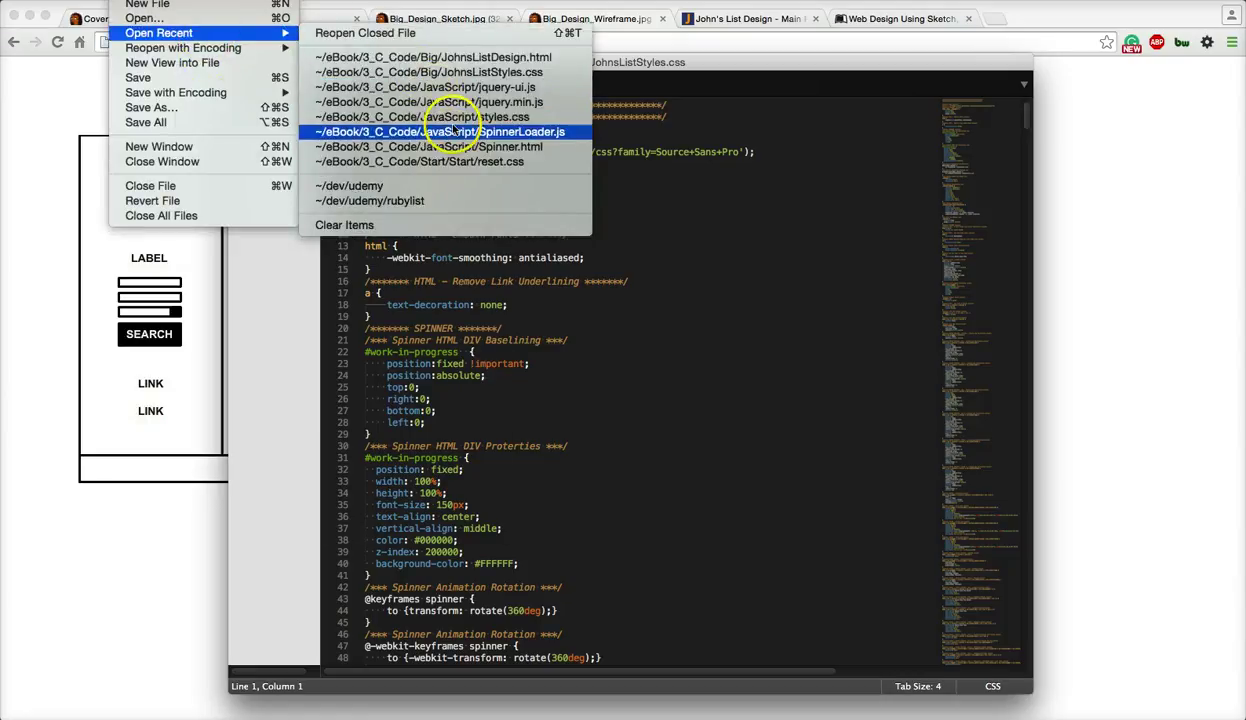
- Open JohnsListDesign.html from the recent files and scroll down through its markup
click(457, 131)
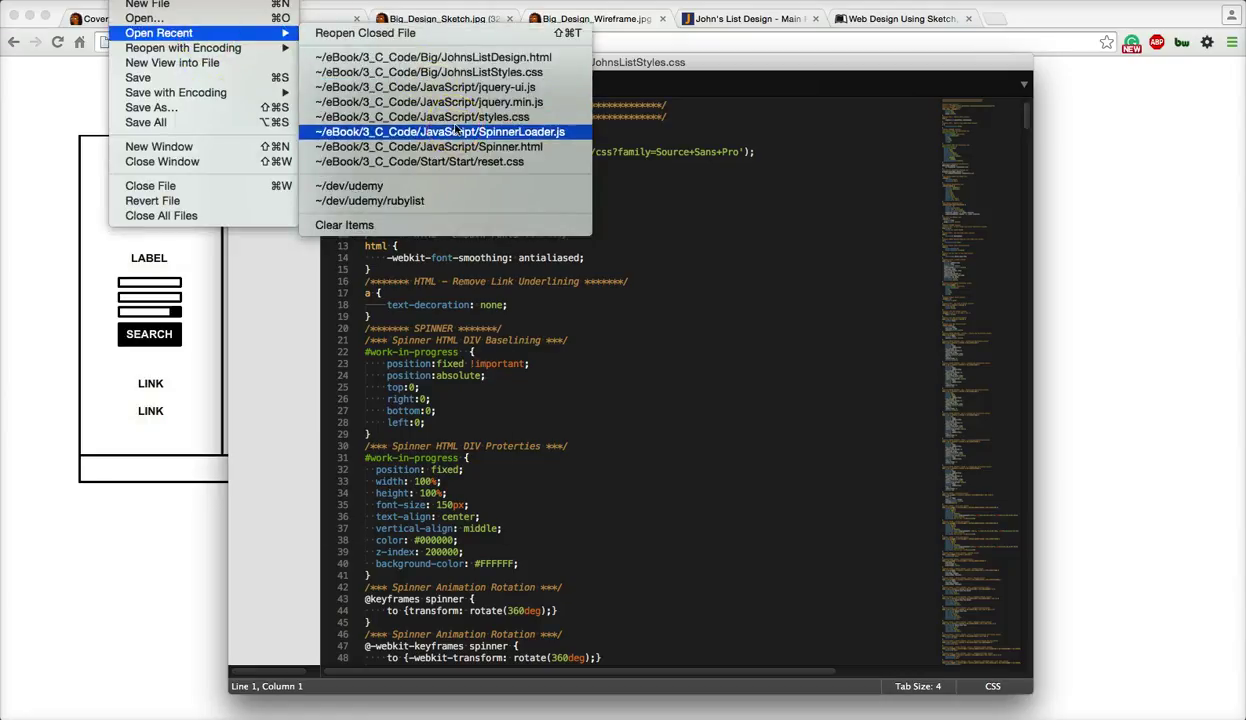
click(464, 57)
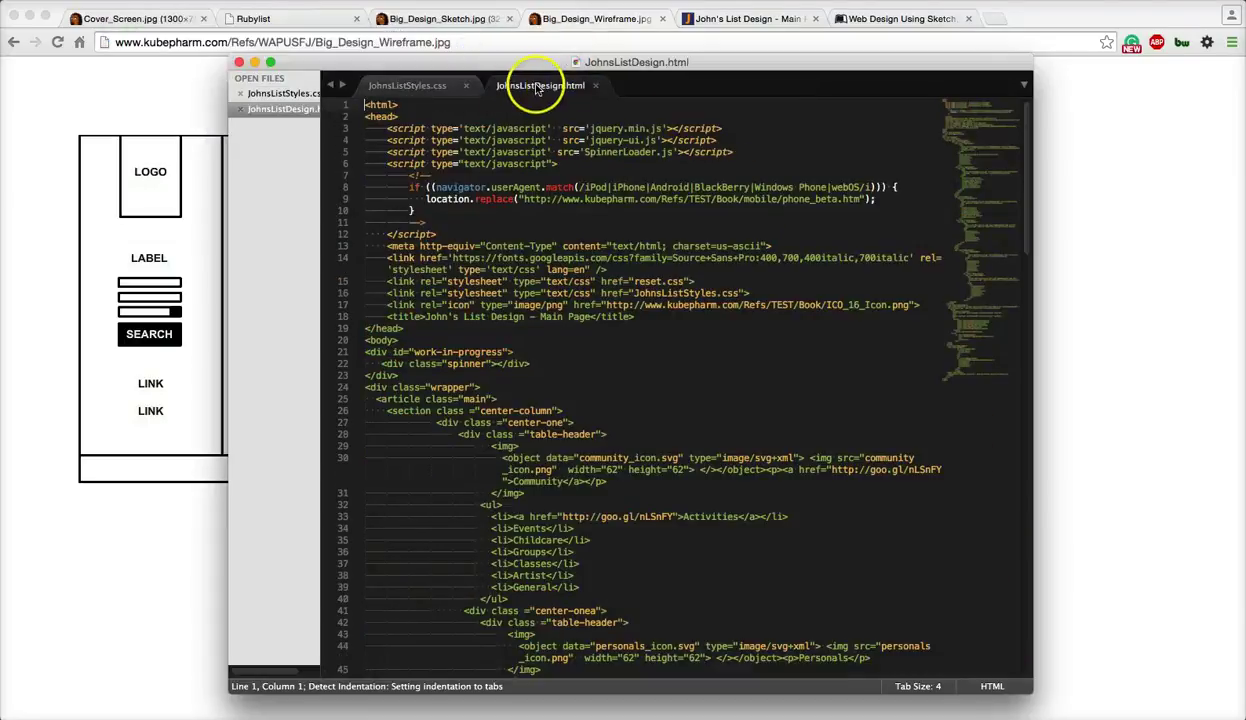
drag(645, 61, 750, 64)
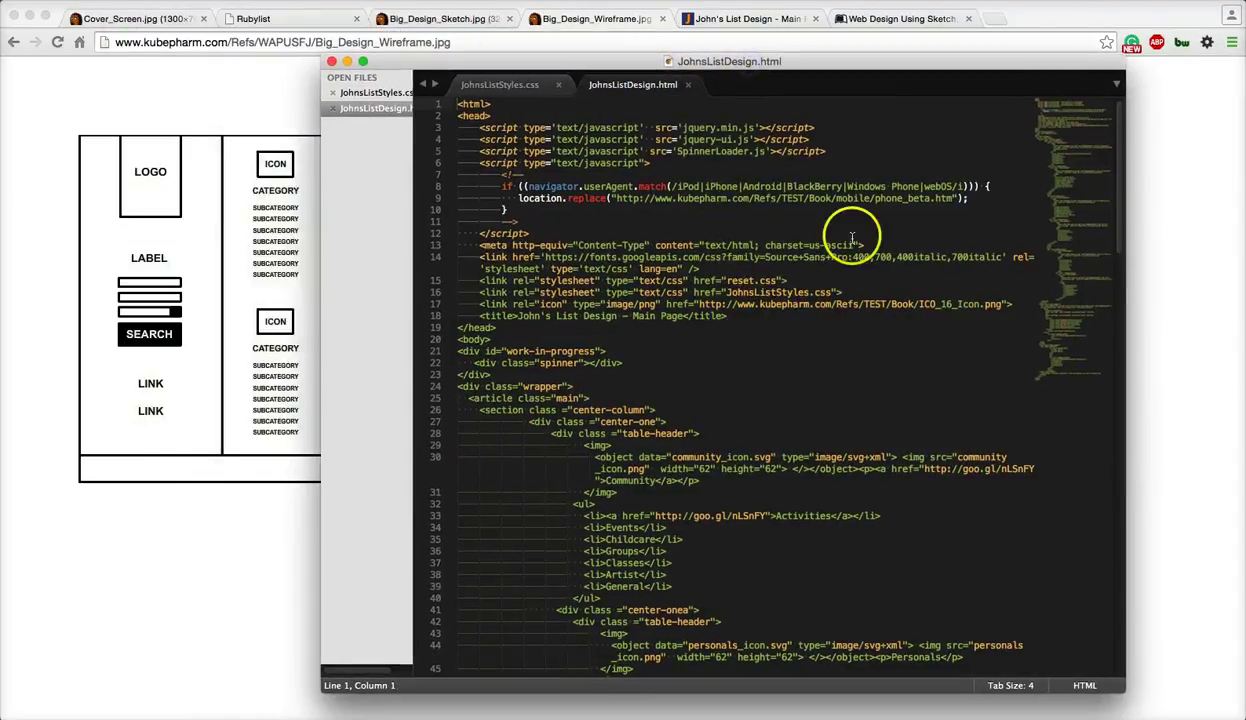
scroll(830, 275, down, 7)
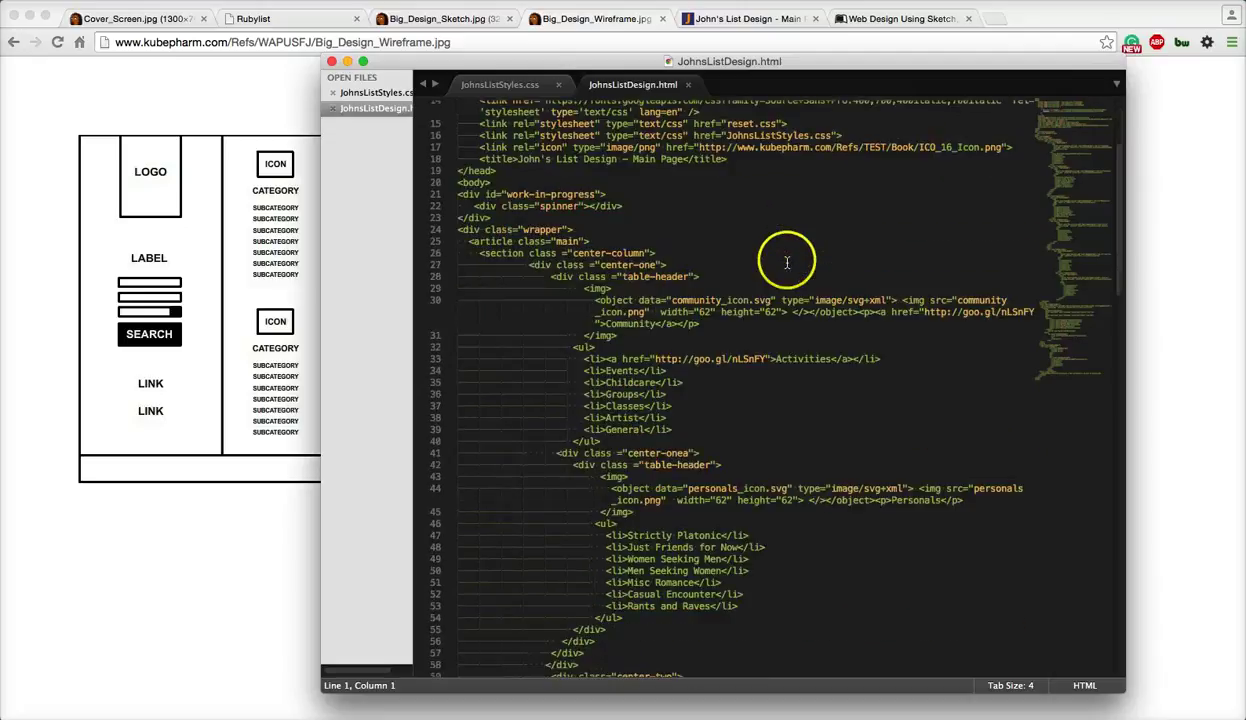
scroll(786, 262, down, 5)
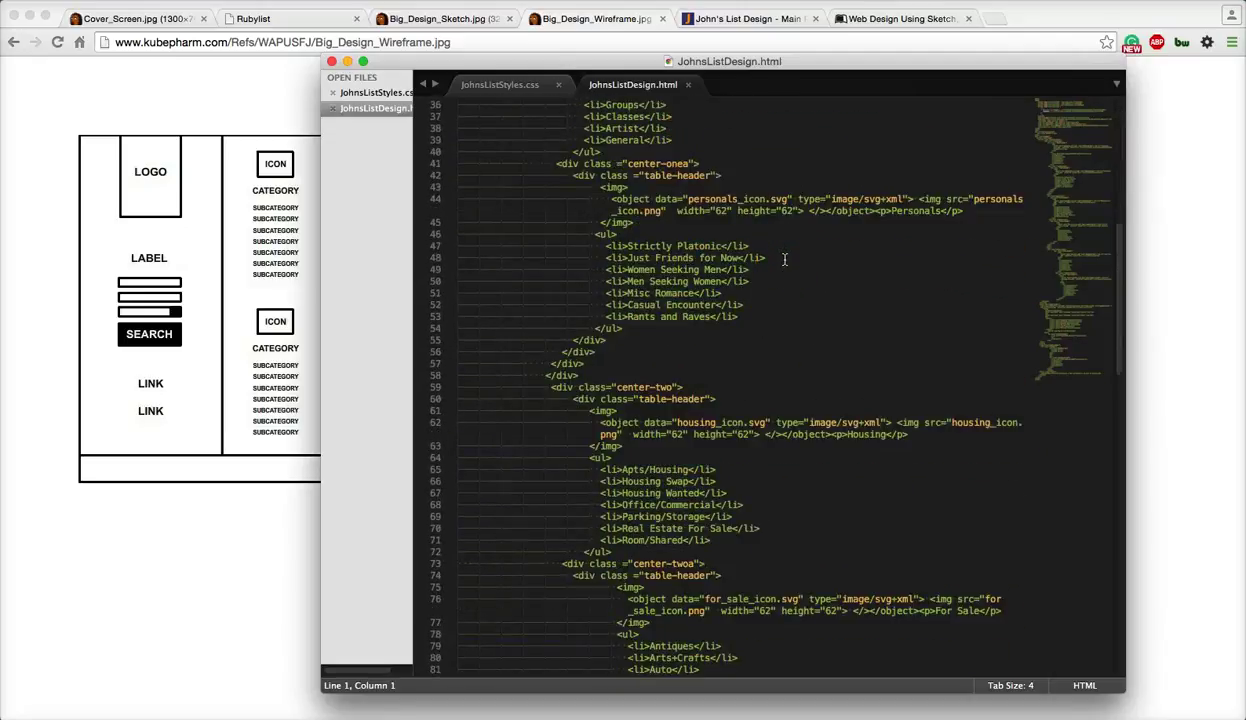
scroll(784, 265, down, 19)
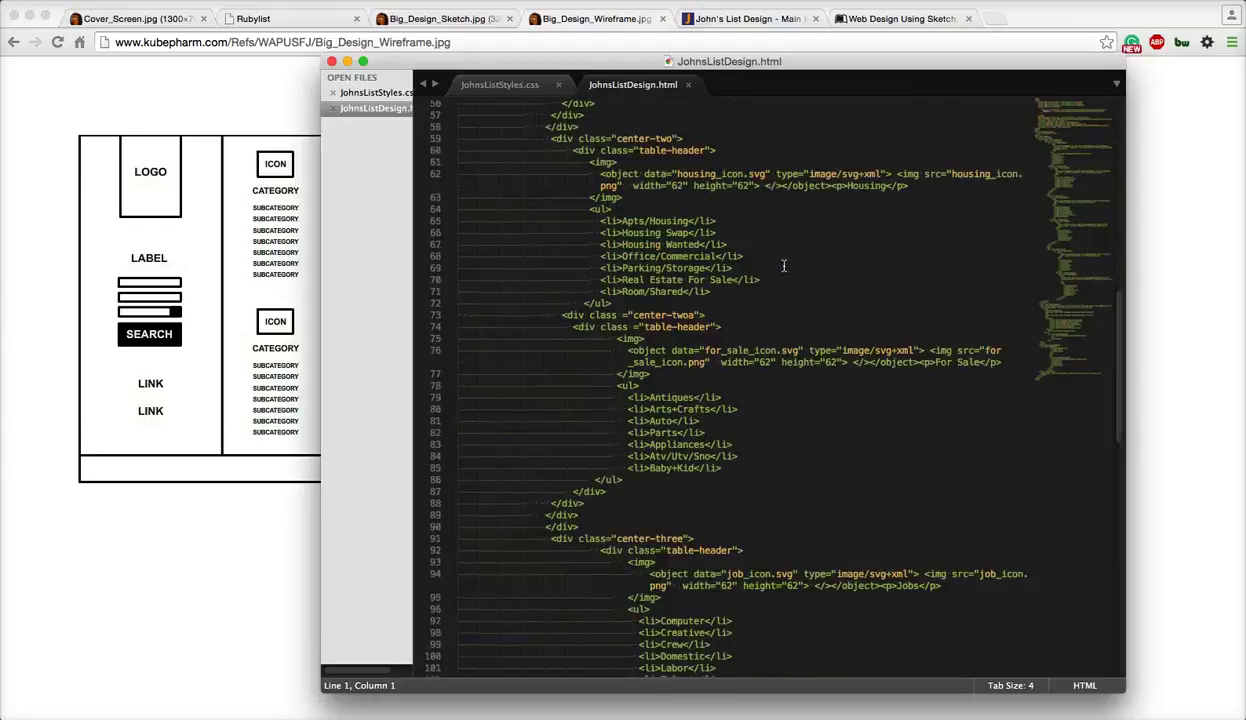
scroll(784, 265, down, 10)
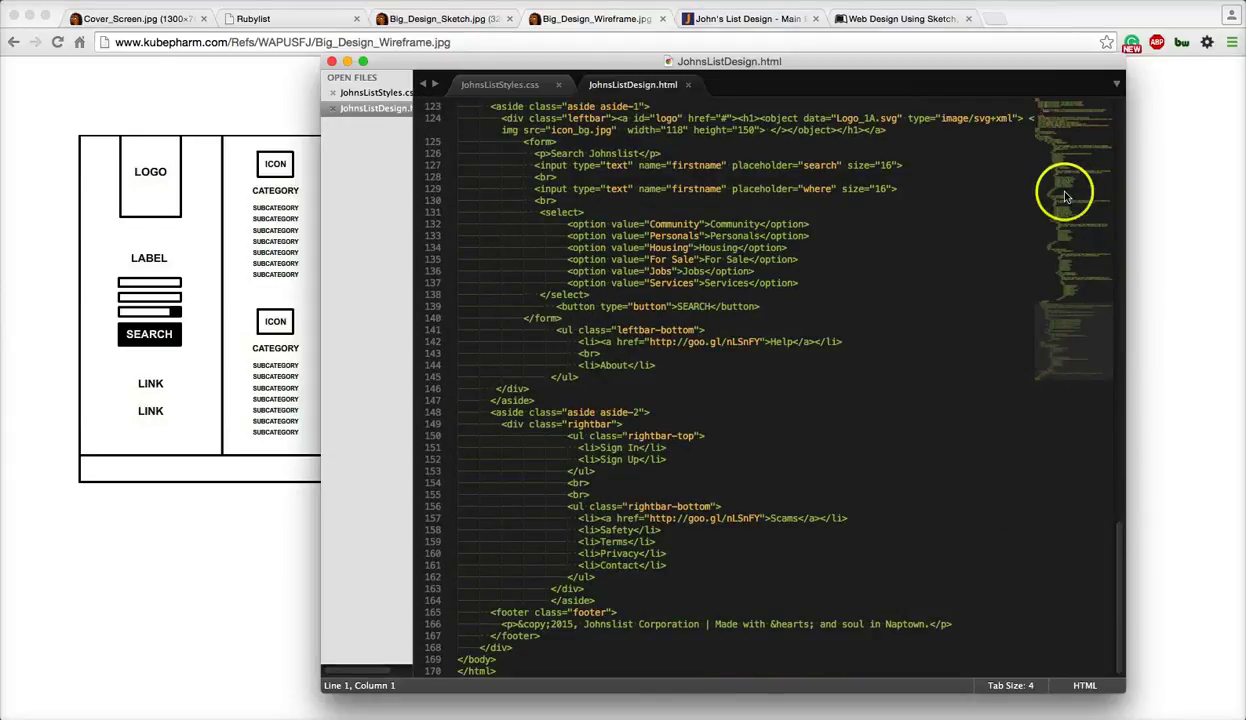
- Jump through the HTML via the minimap, switch to JohnsListStyles.css, and close the editor
click(1071, 125)
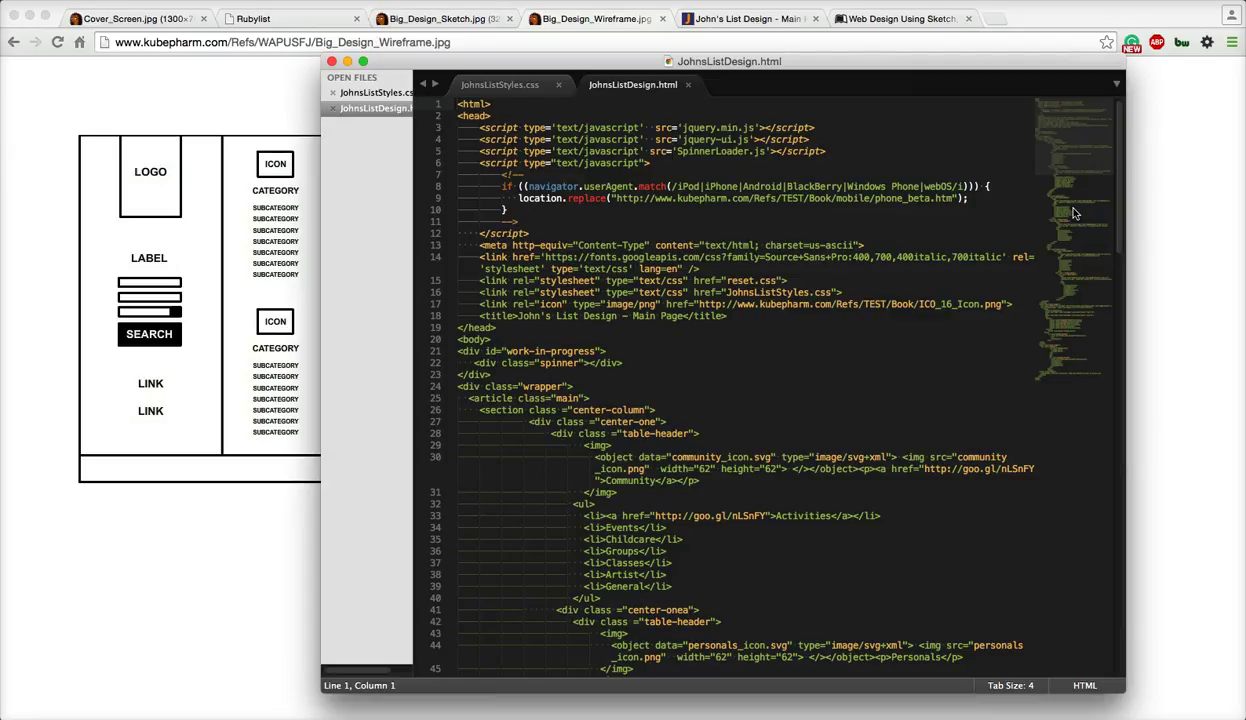
click(1072, 210)
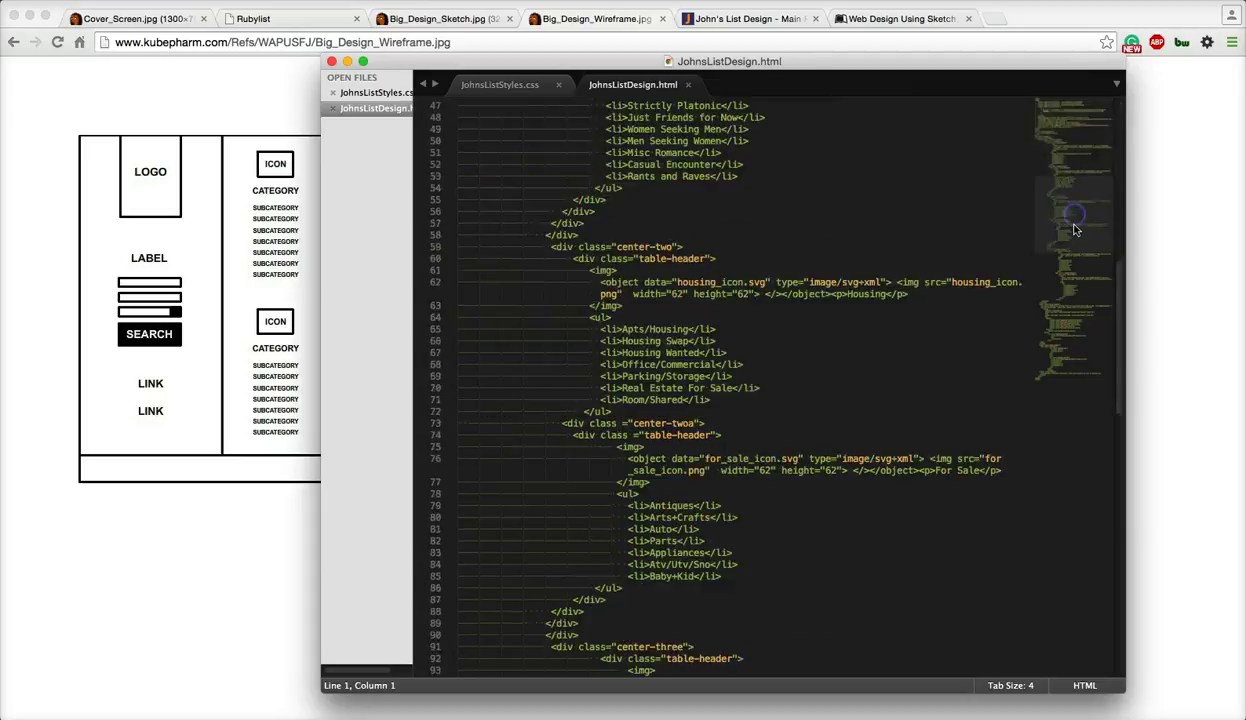
click(1070, 278)
click(1065, 336)
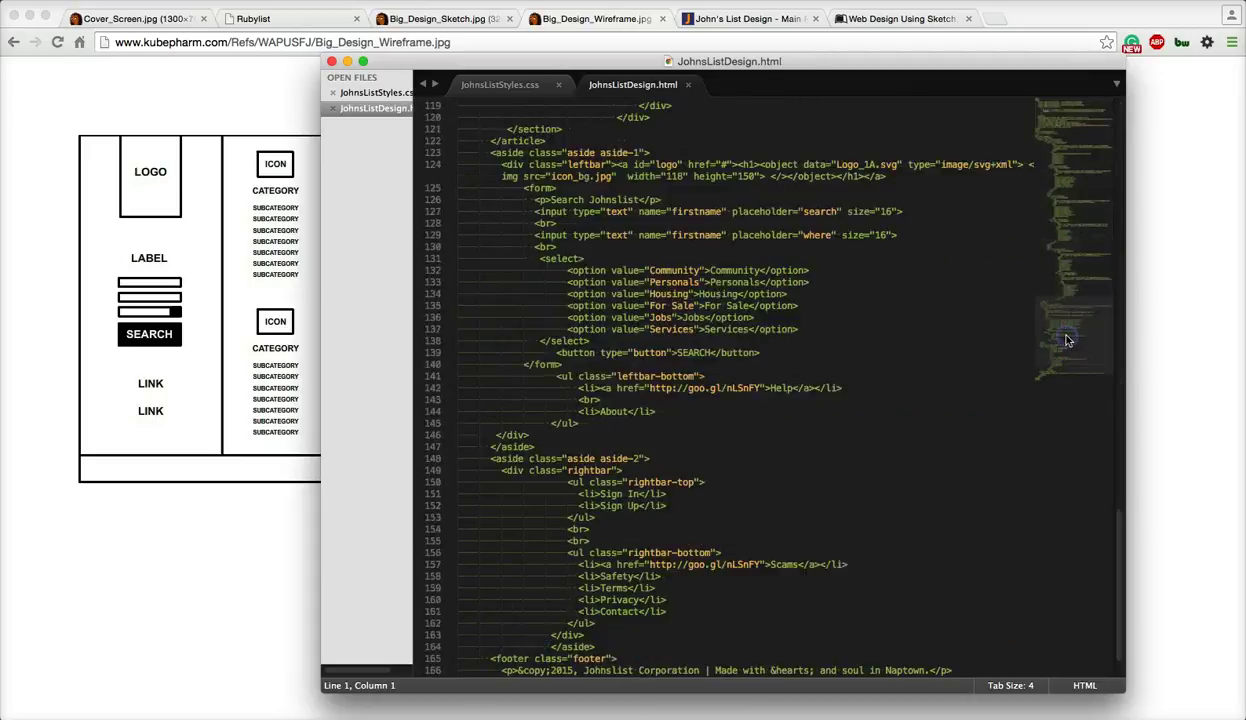
click(1071, 131)
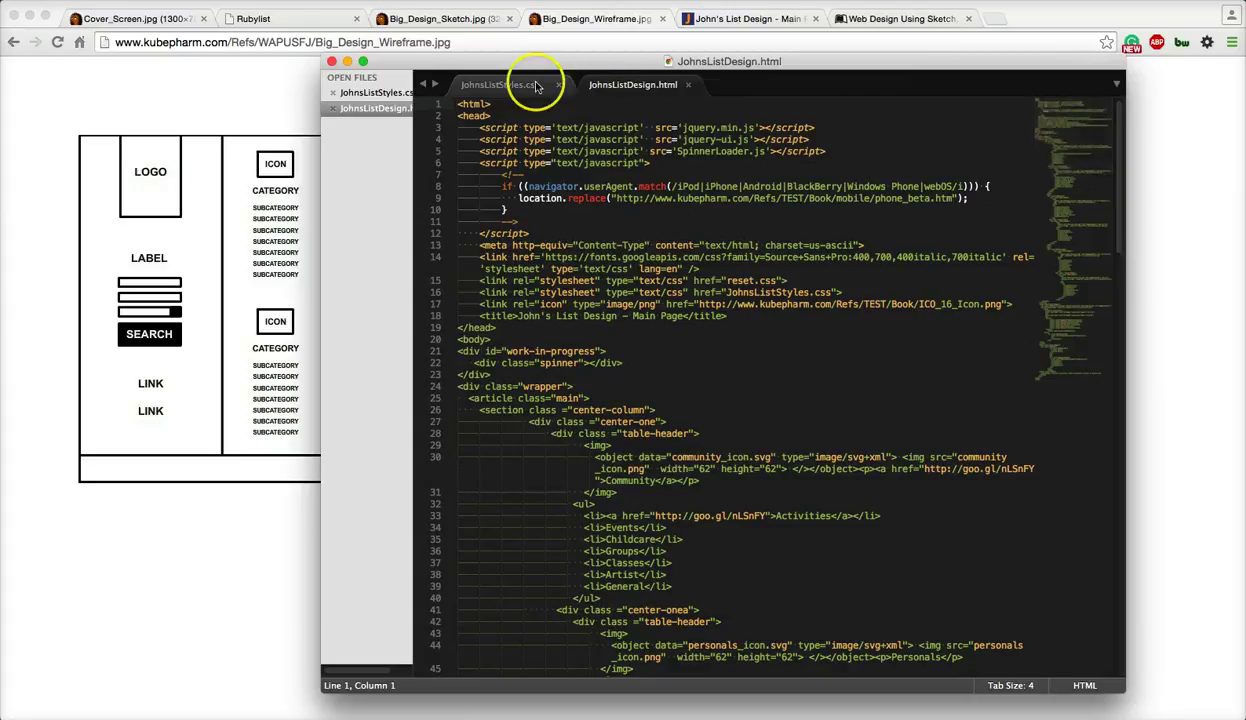
click(497, 82)
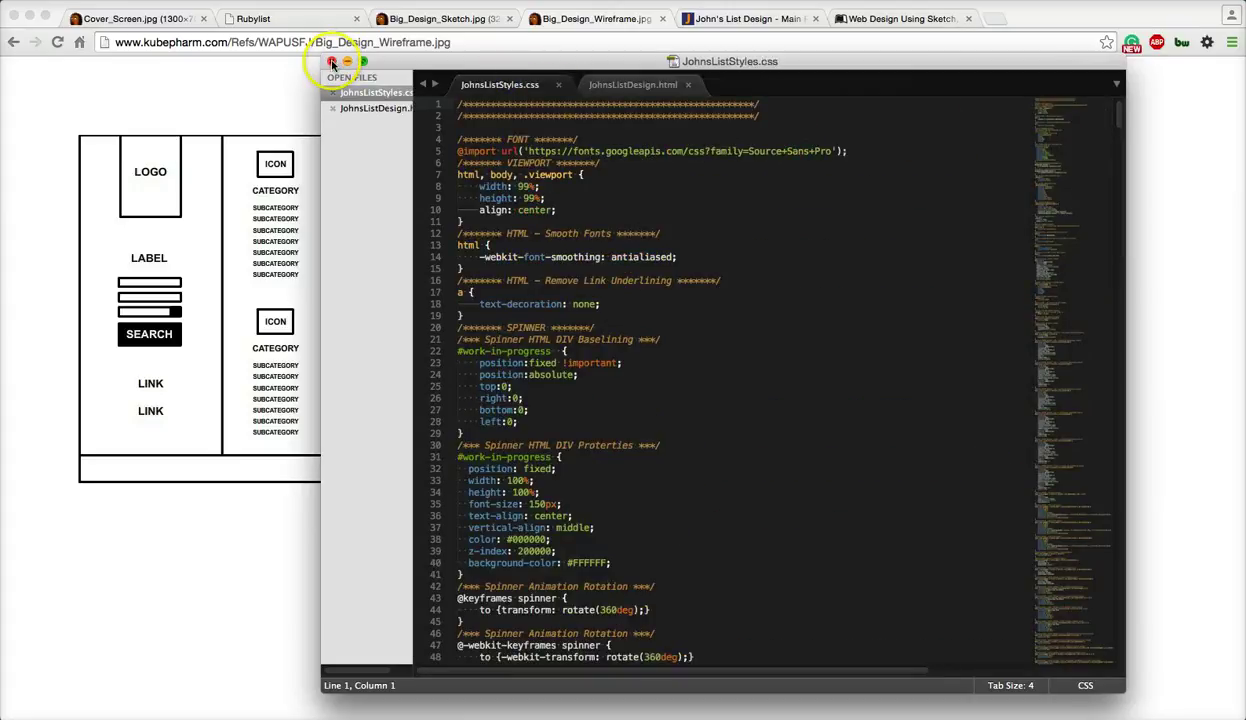
click(332, 62)
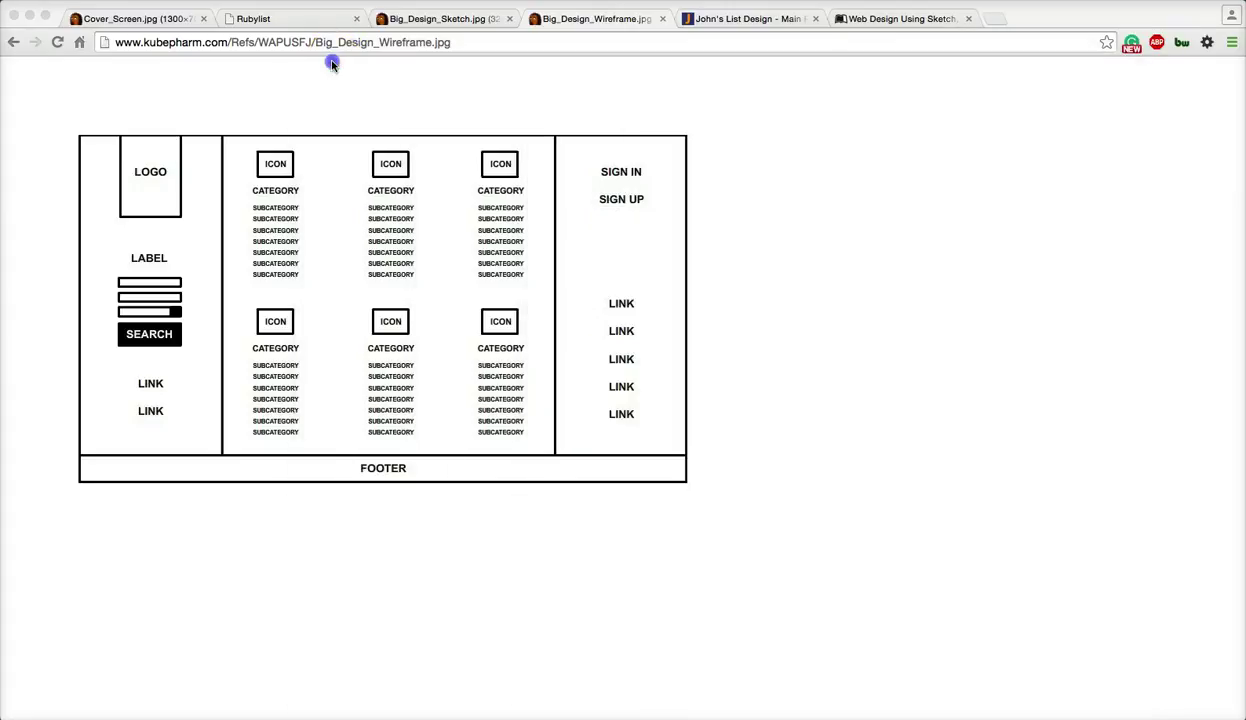
click(743, 19)
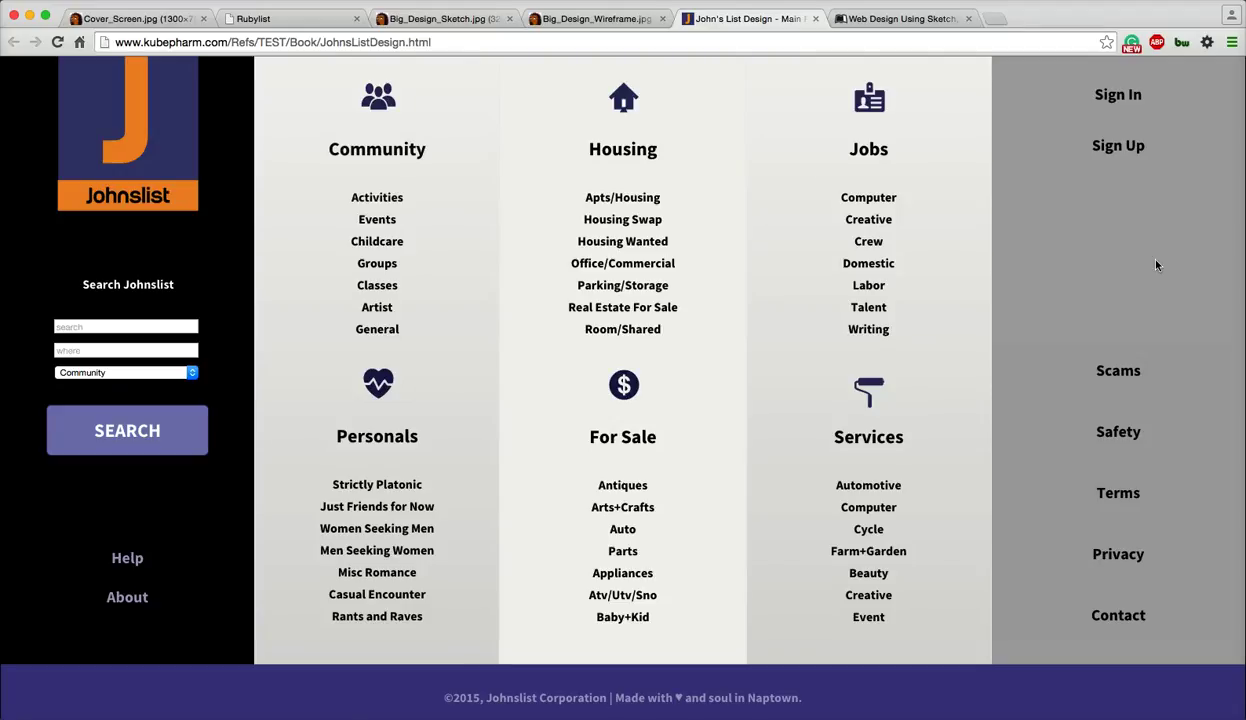
click(194, 372)
click(203, 423)
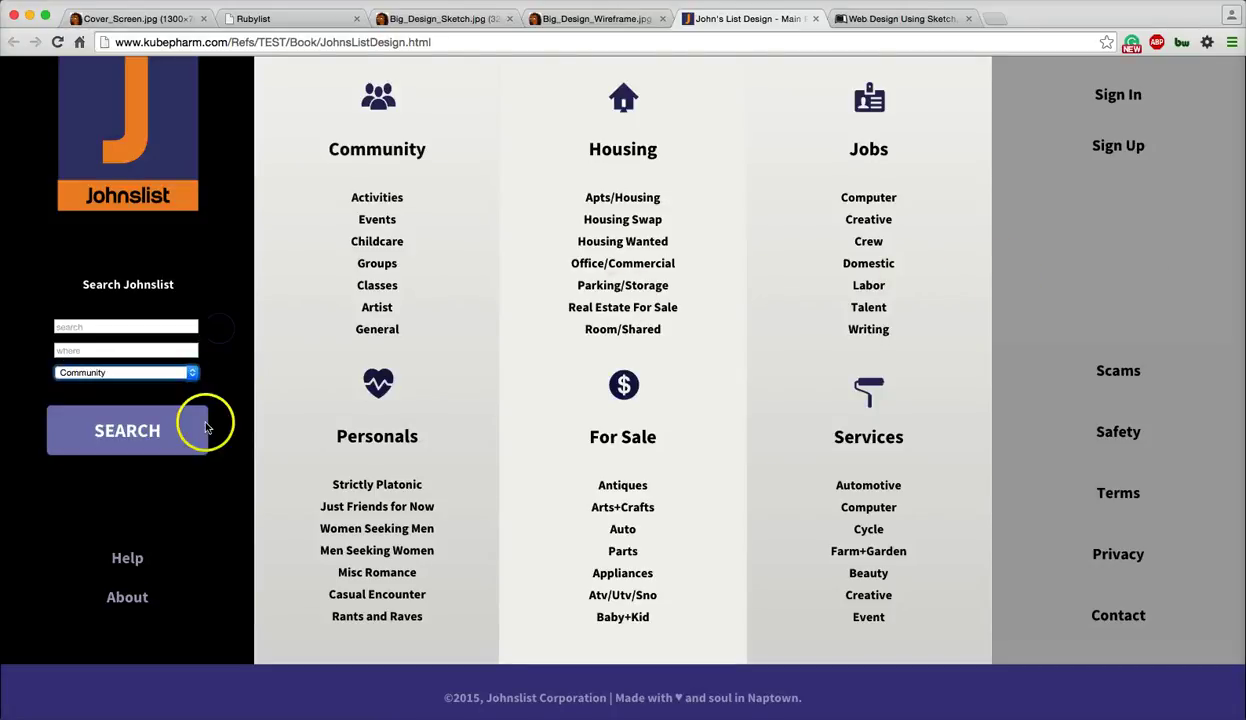
click(194, 440)
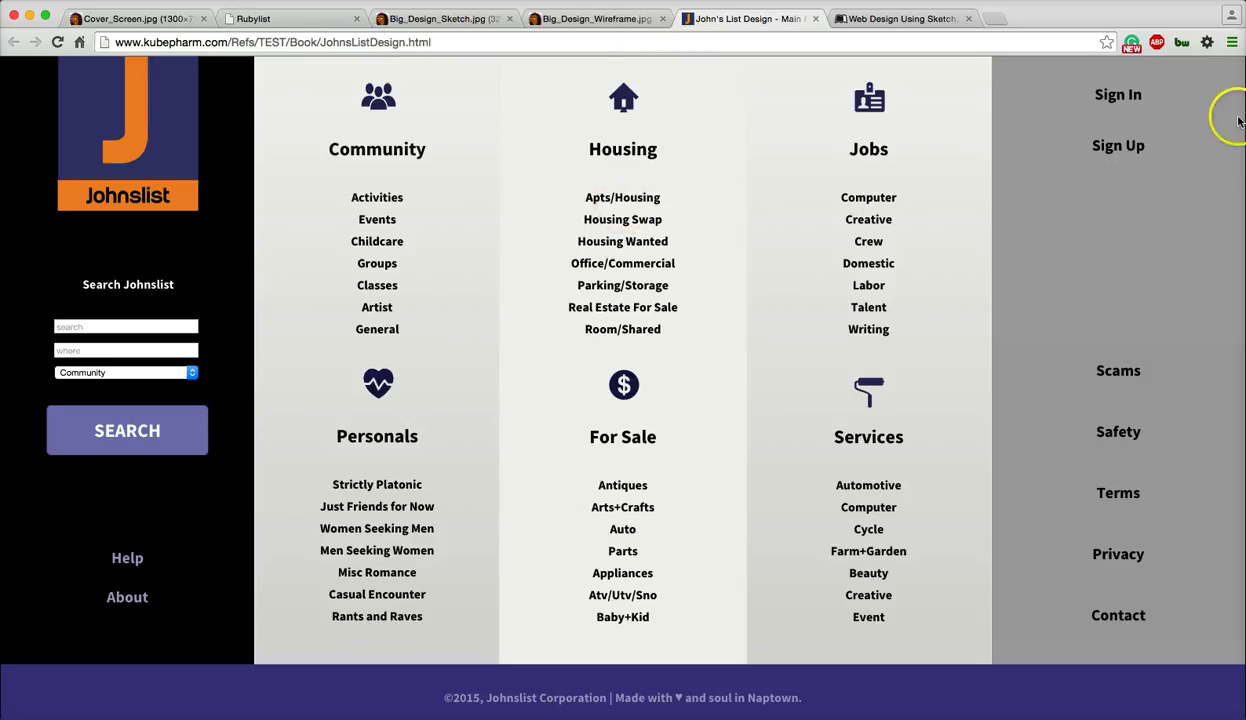
key(super+grave)
drag(1236, 33, 737, 32)
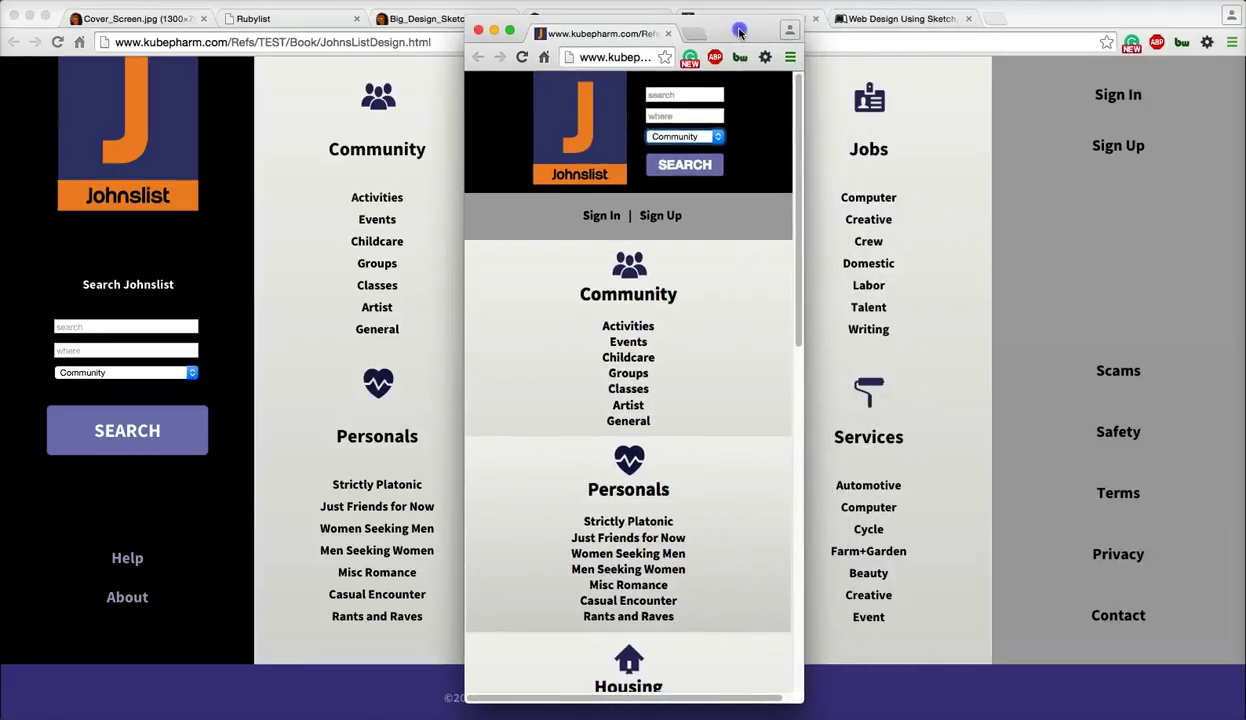
drag(798, 151, 879, 125)
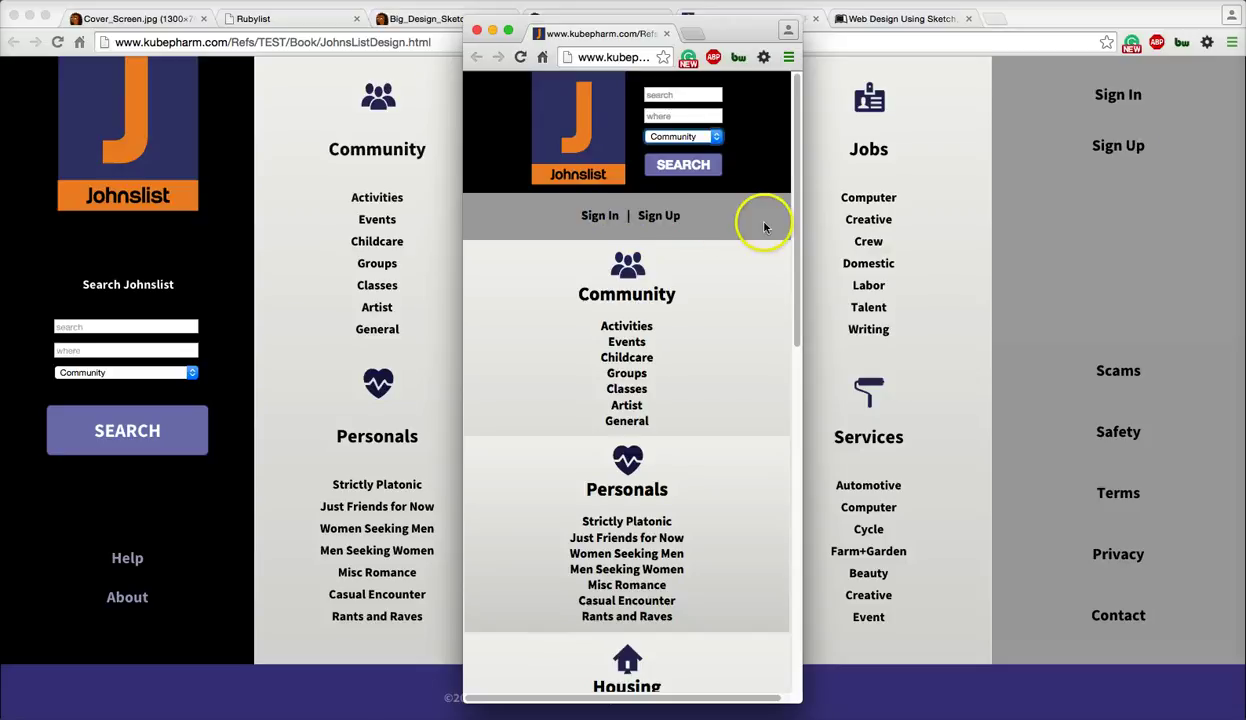
drag(798, 211, 812, 575)
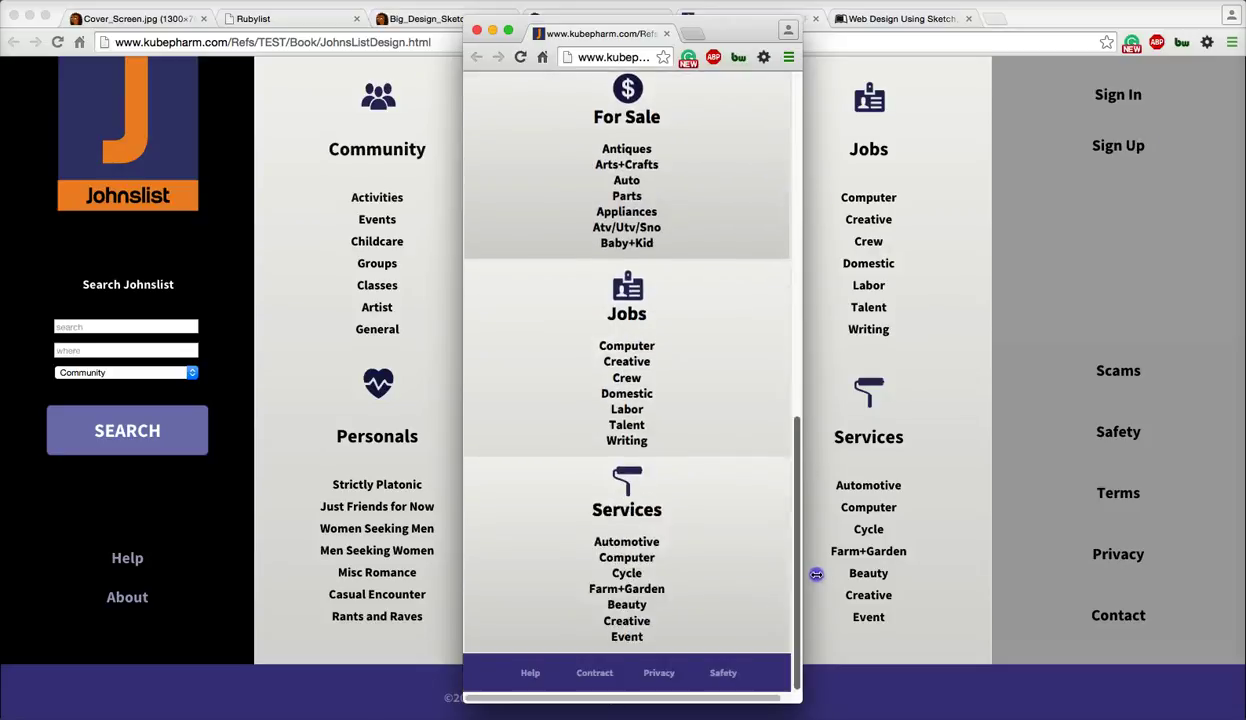
drag(748, 37, 1135, 44)
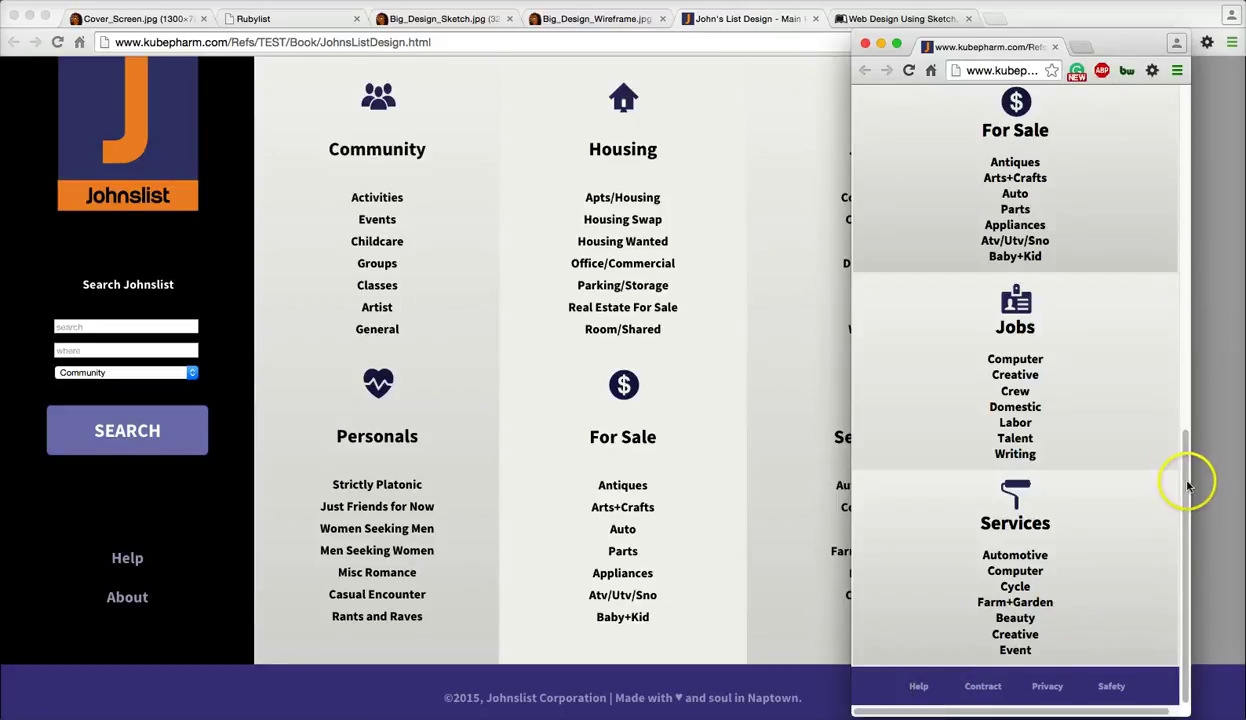
drag(1188, 485, 743, 42)
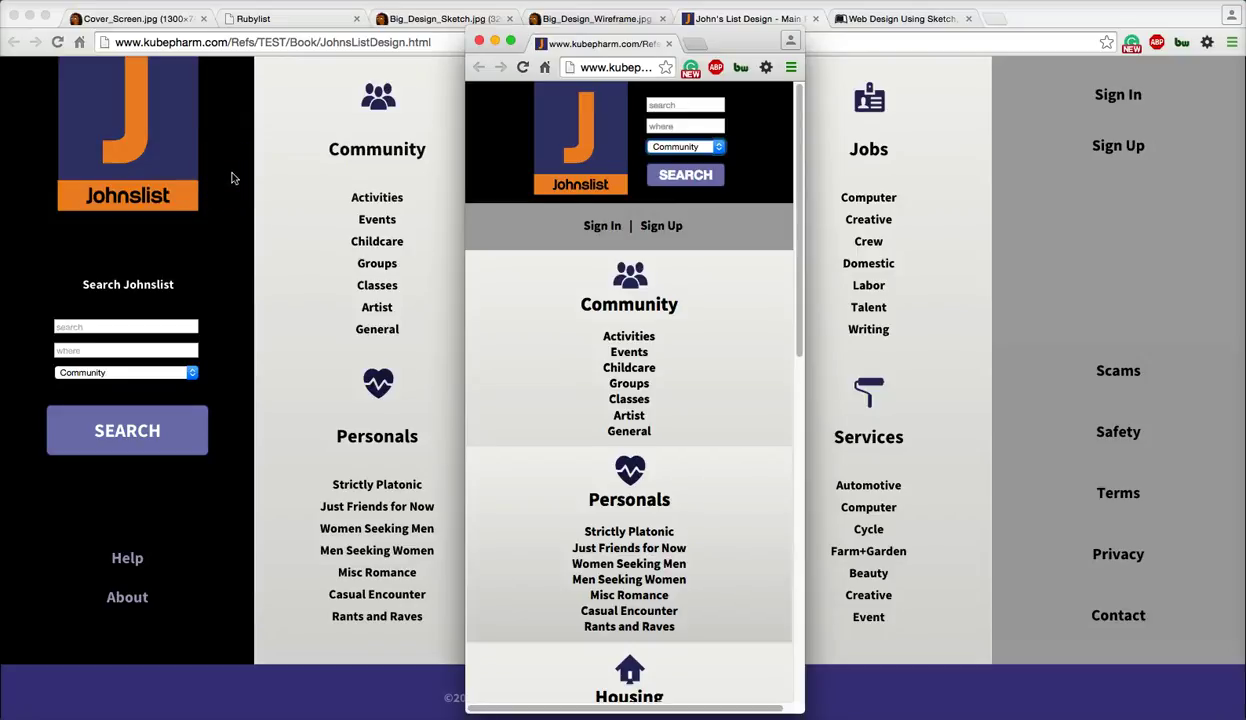
drag(735, 42, 813, 44)
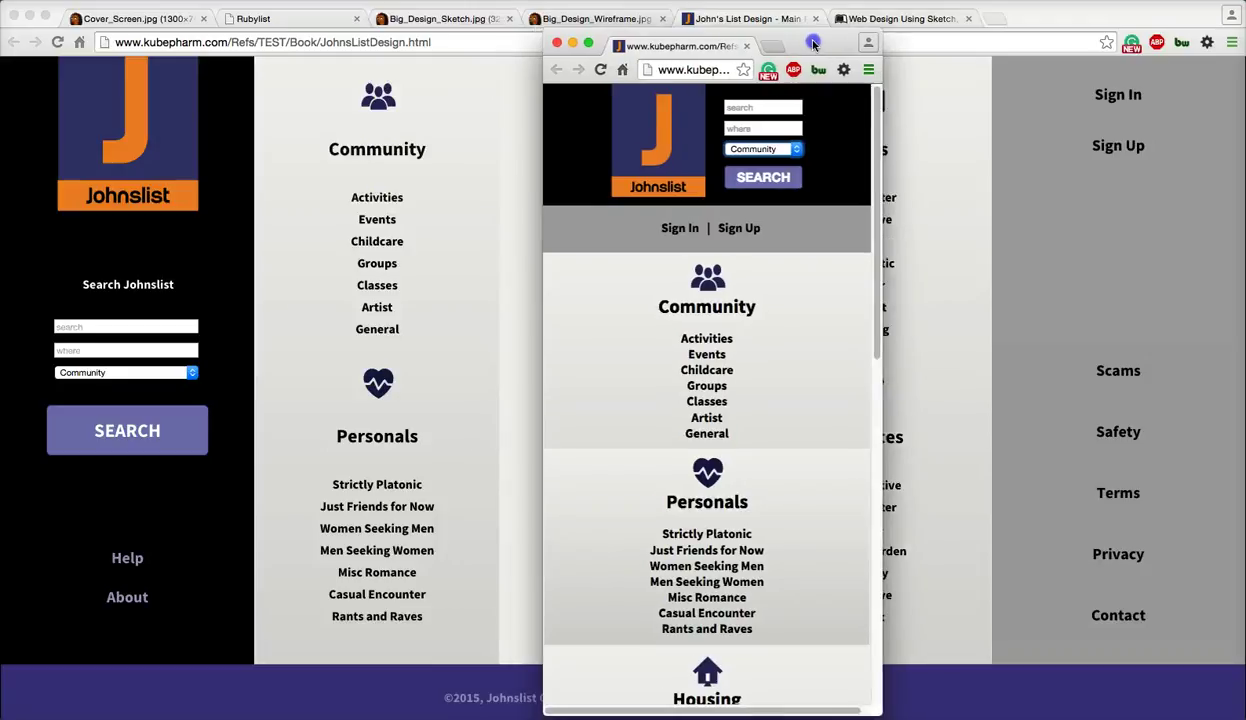
drag(878, 125, 903, 86)
drag(884, 42, 1090, 38)
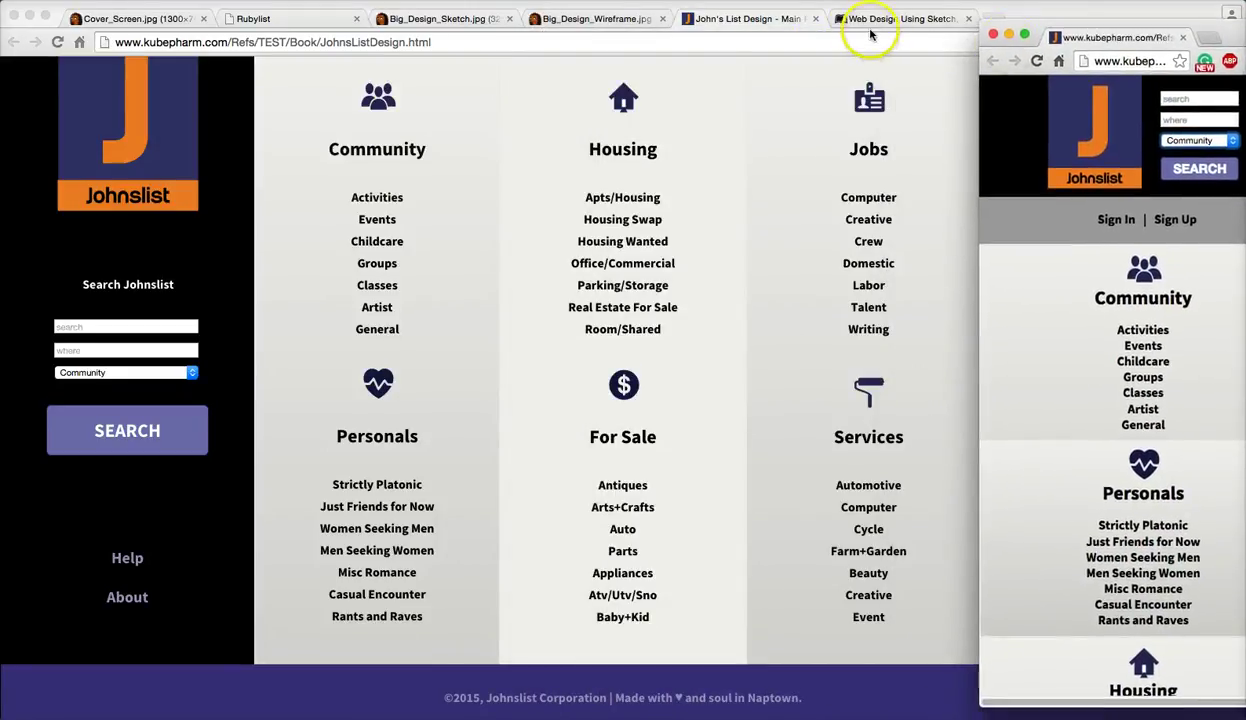
click(775, 18)
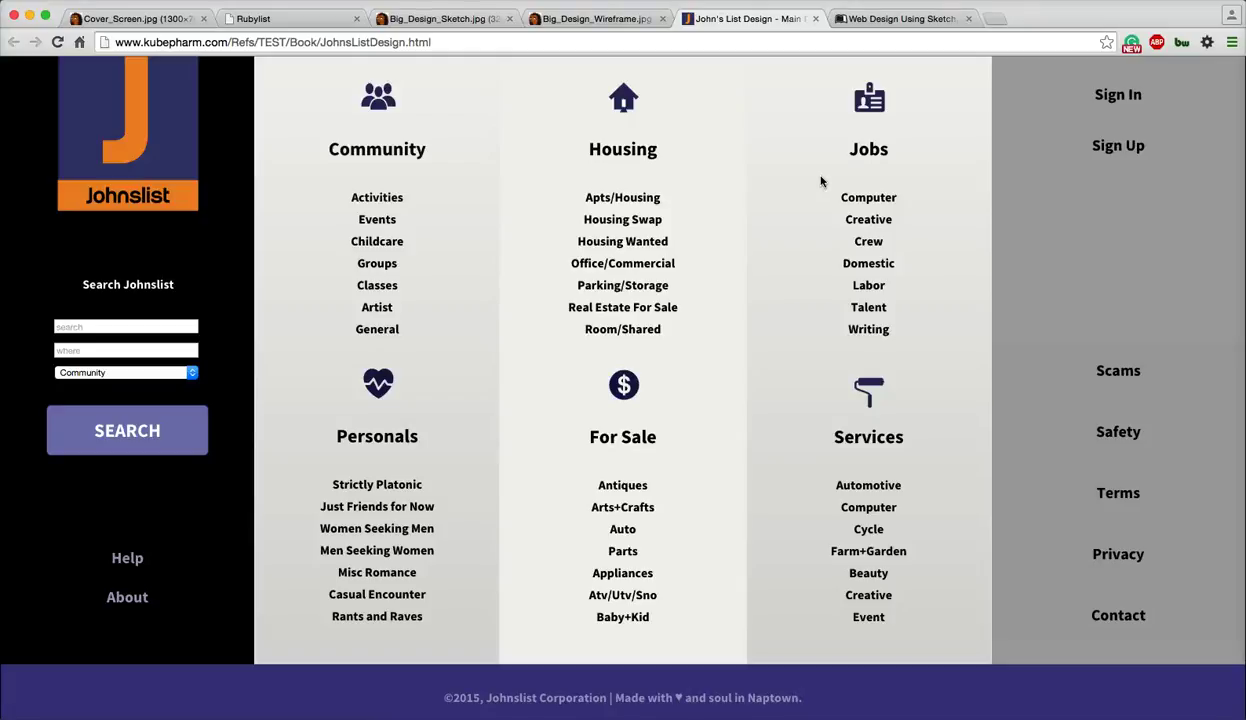
click(322, 21)
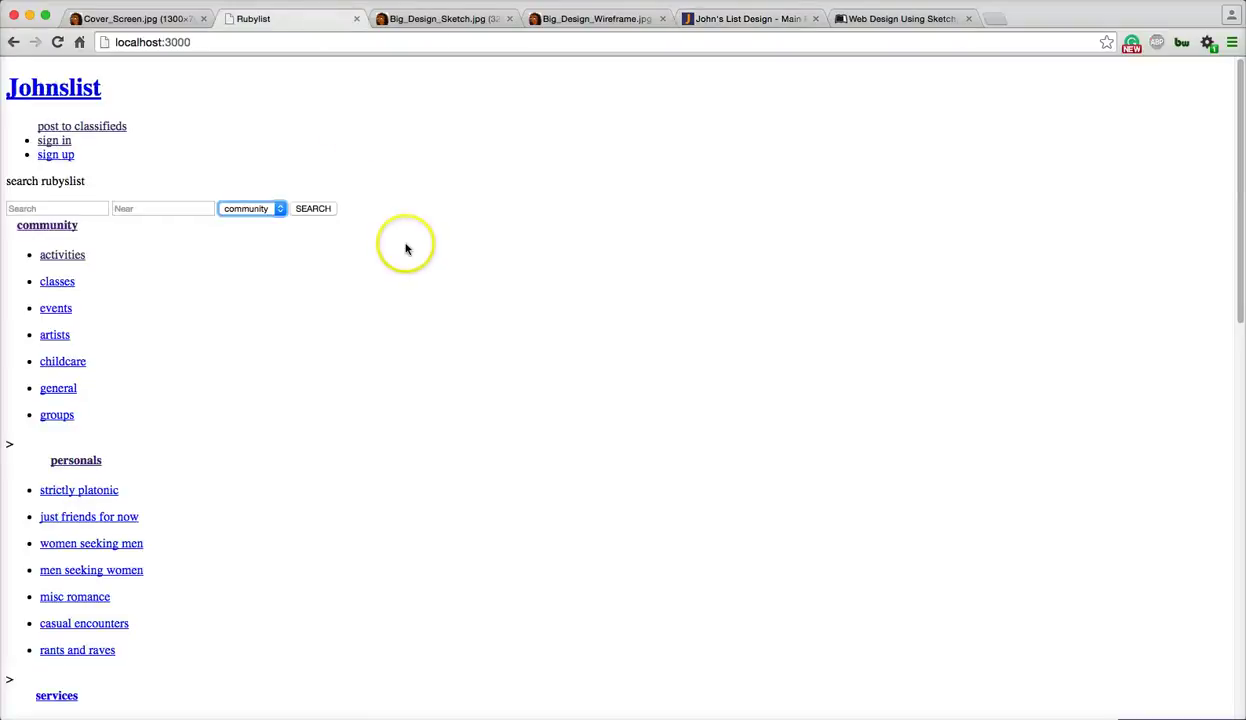
scroll(406, 246, down, 2)
scroll(406, 246, down, 15)
scroll(406, 246, up, 20)
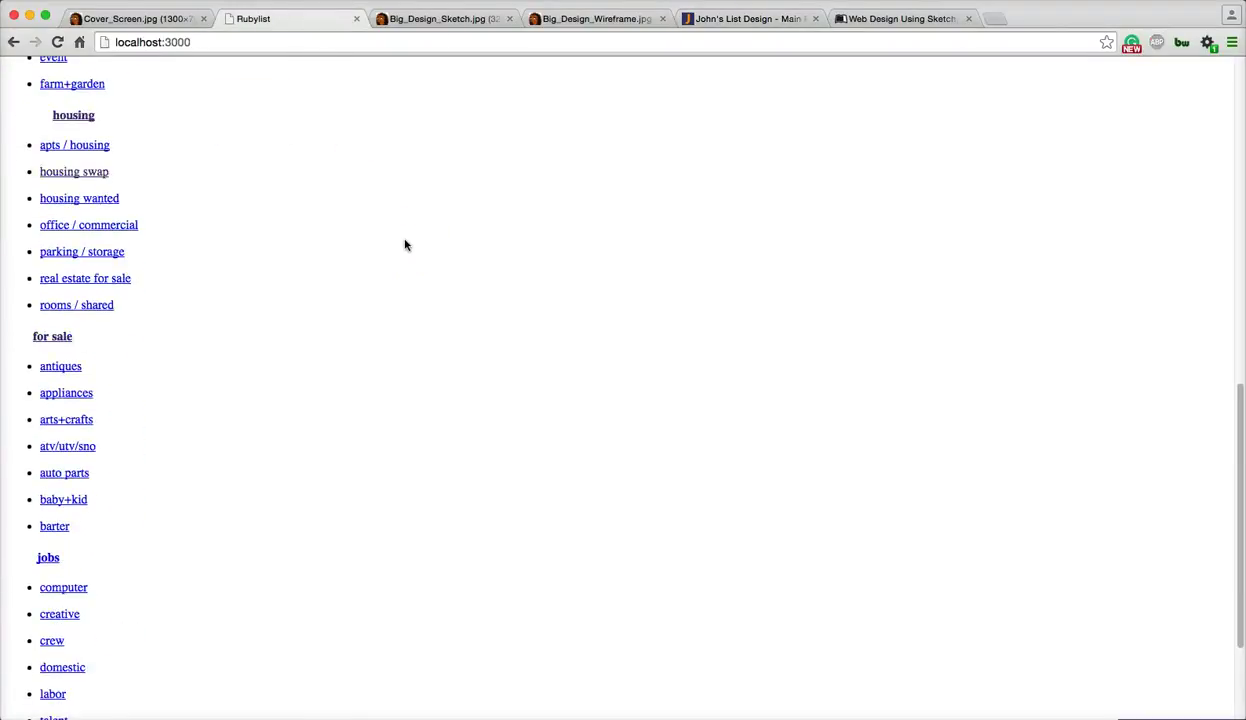
click(740, 20)
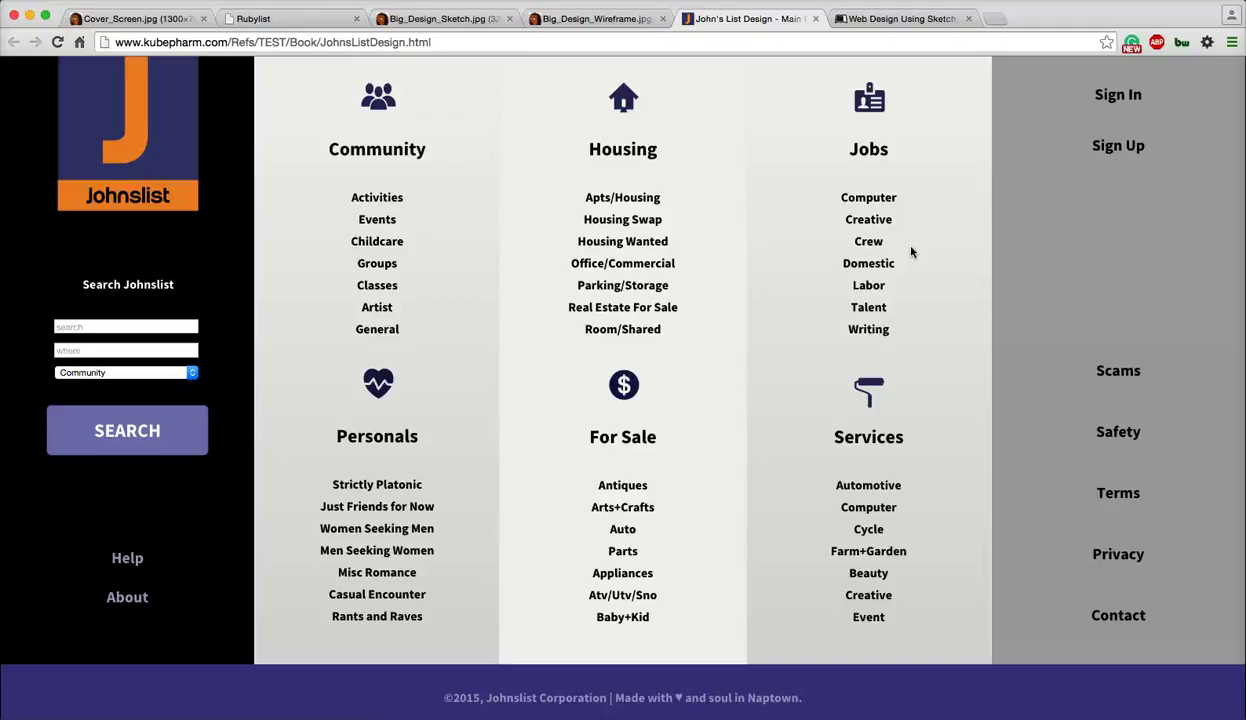
- Reload the John's List Design page twice, then show the ebook's Leanpub page
click(59, 43)
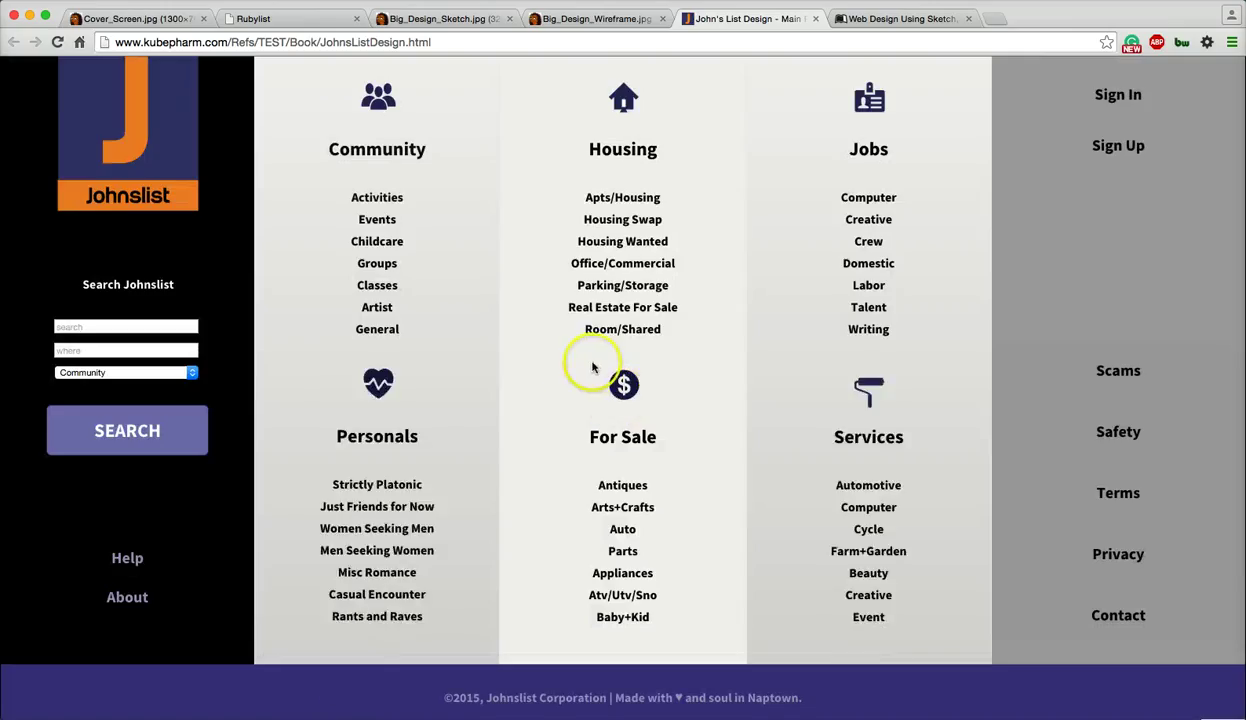
click(59, 43)
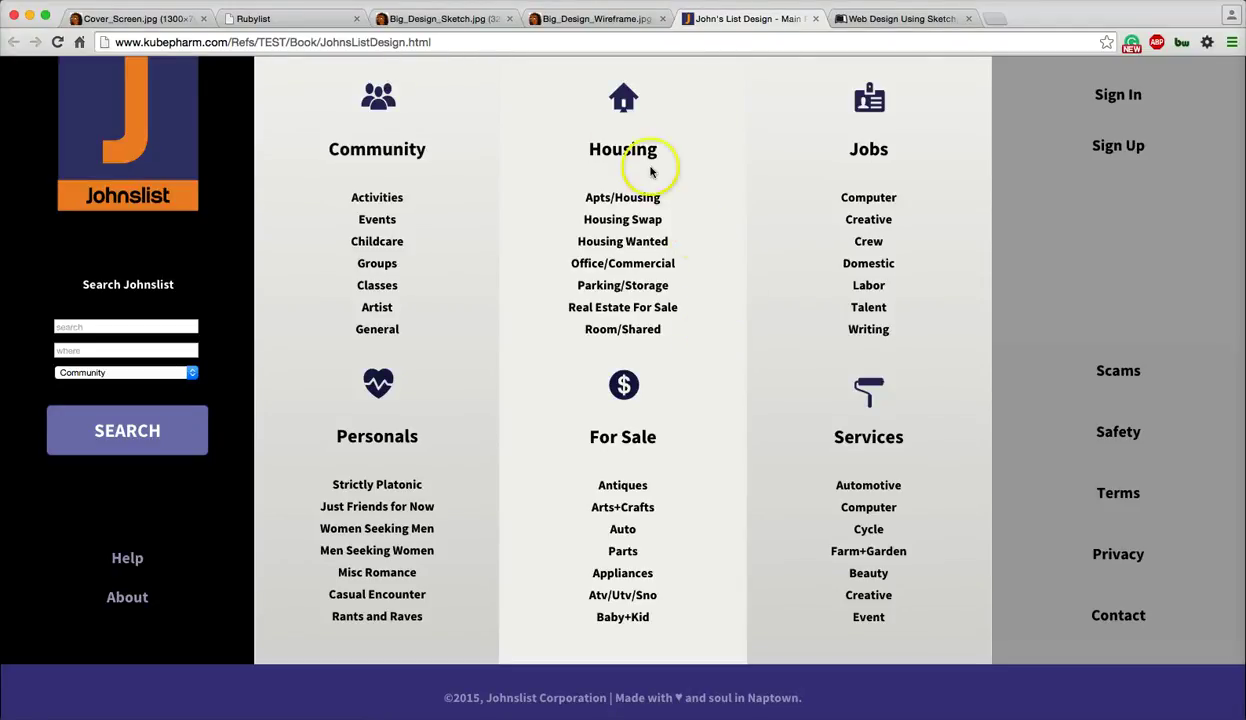
click(900, 19)
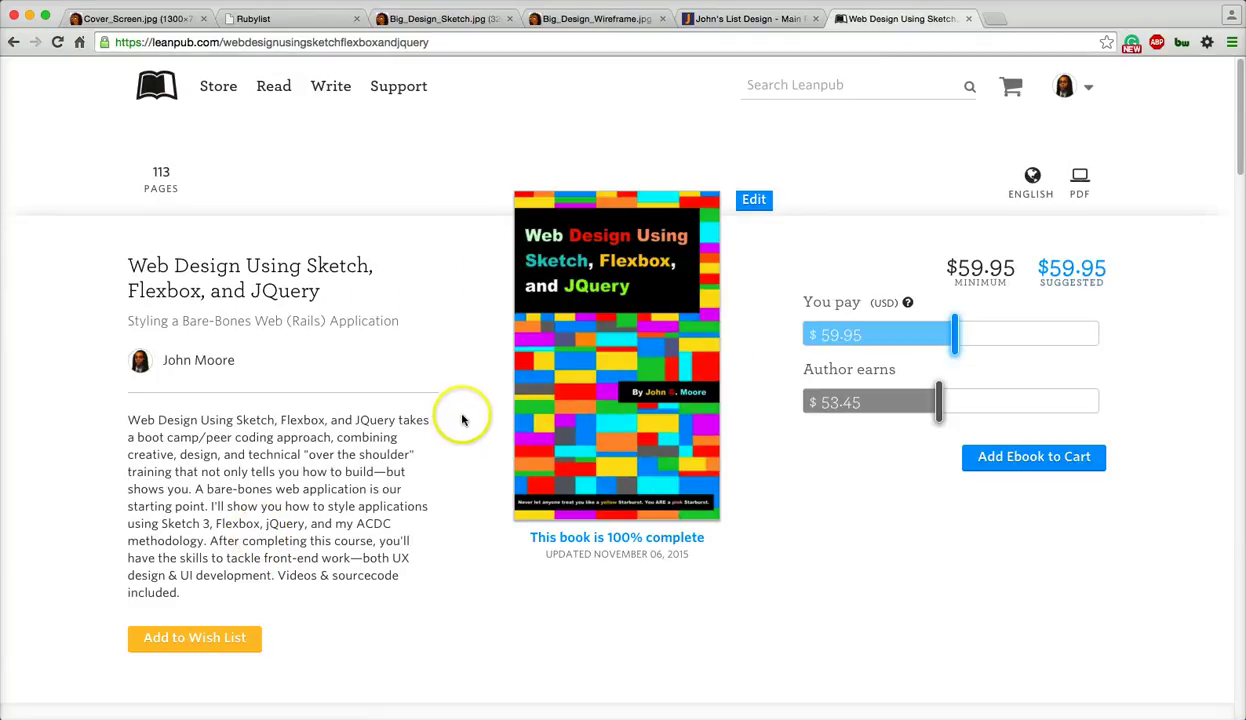
scroll(462, 412, up, 1)
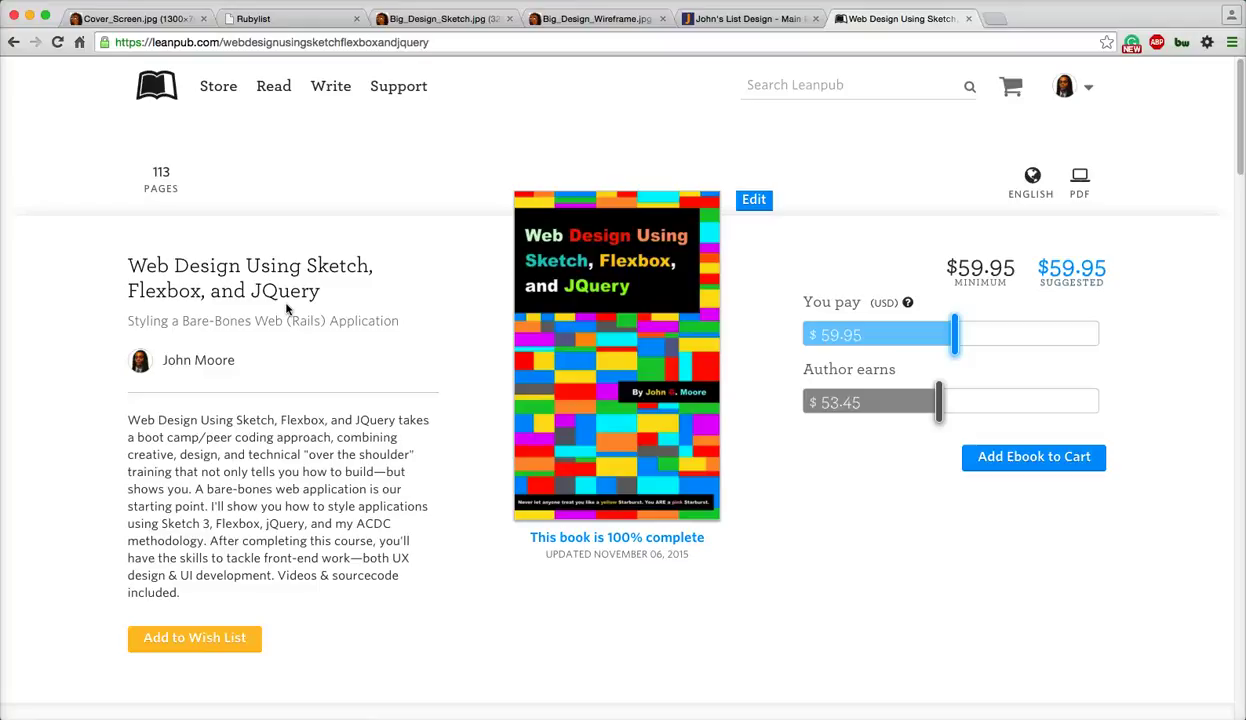
scroll(385, 336, down, 5)
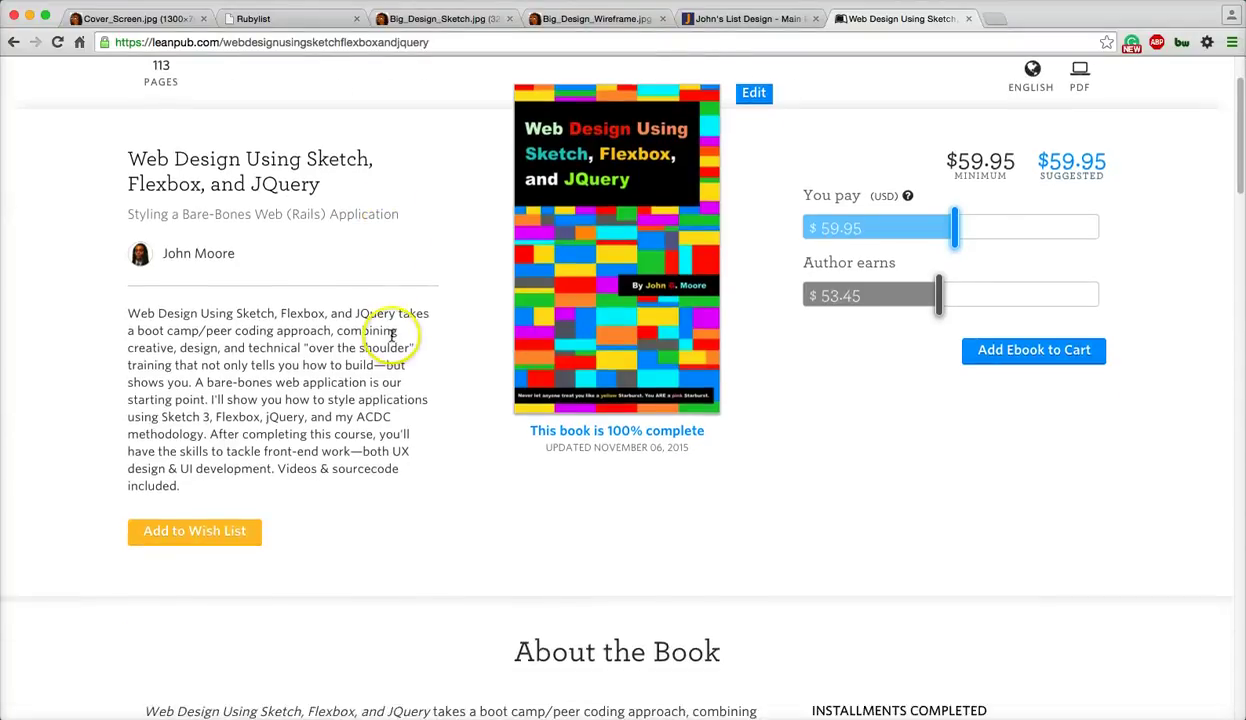
scroll(392, 336, down, 20)
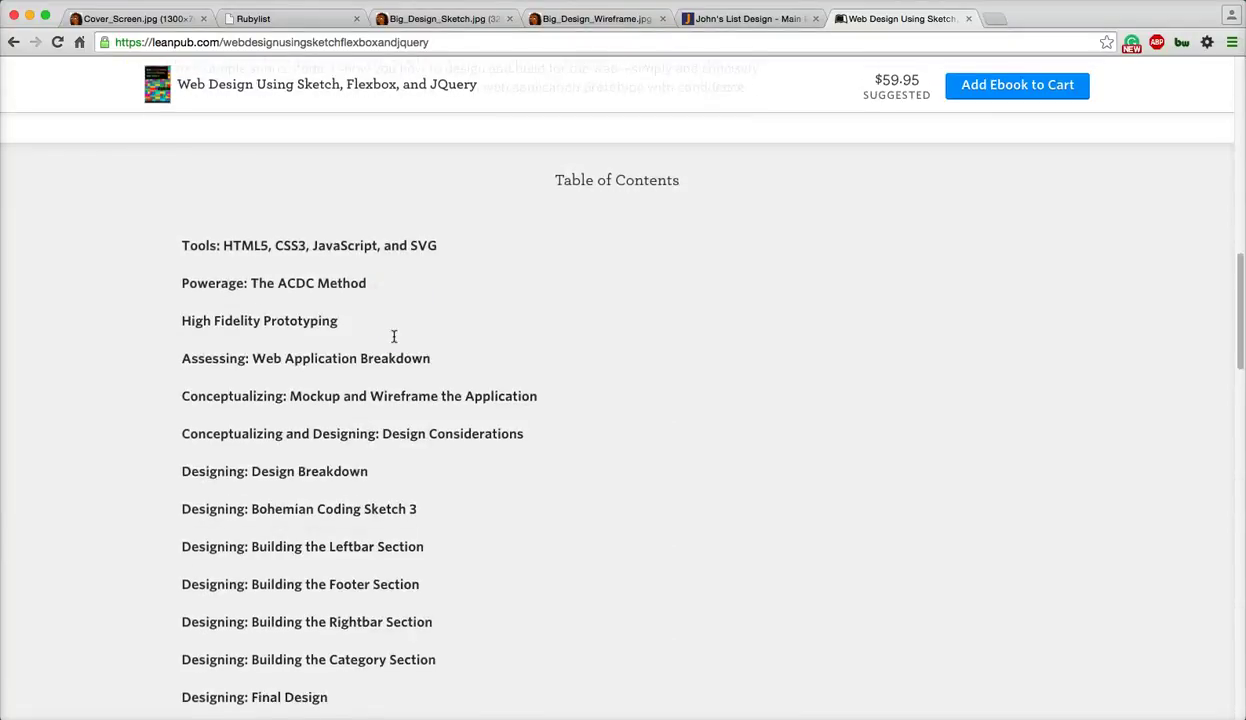
scroll(394, 336, down, 7)
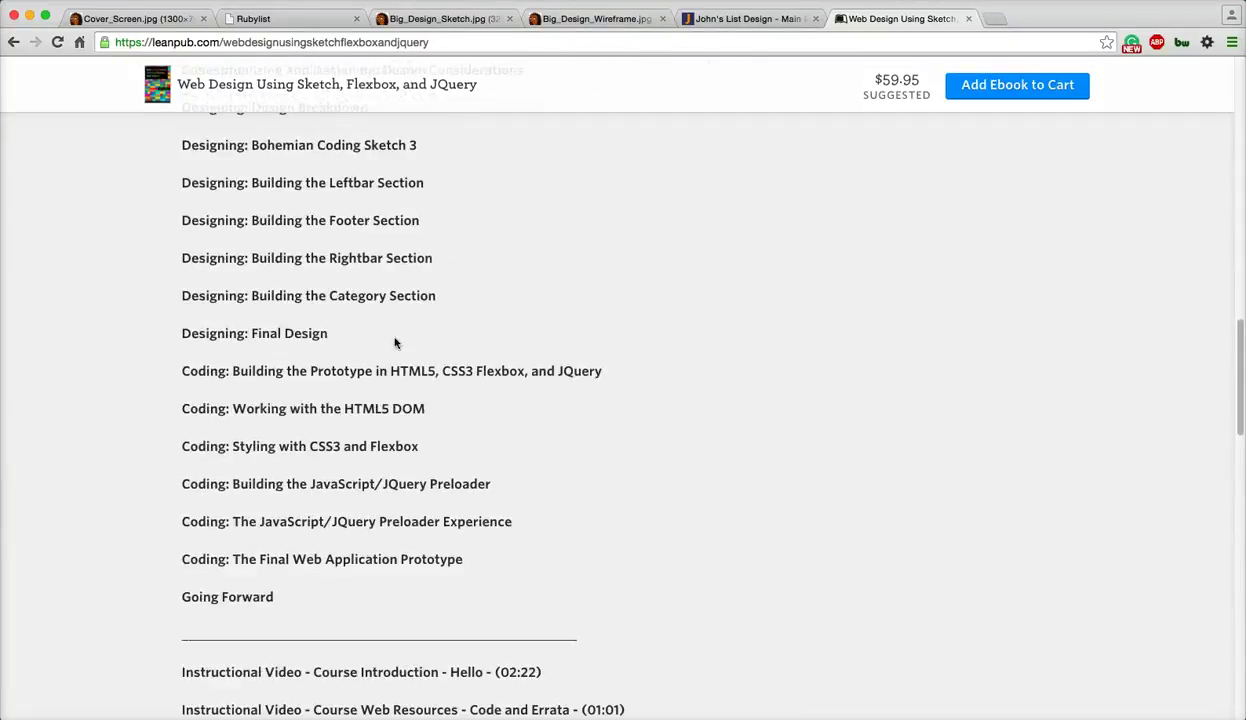
scroll(395, 343, down, 9)
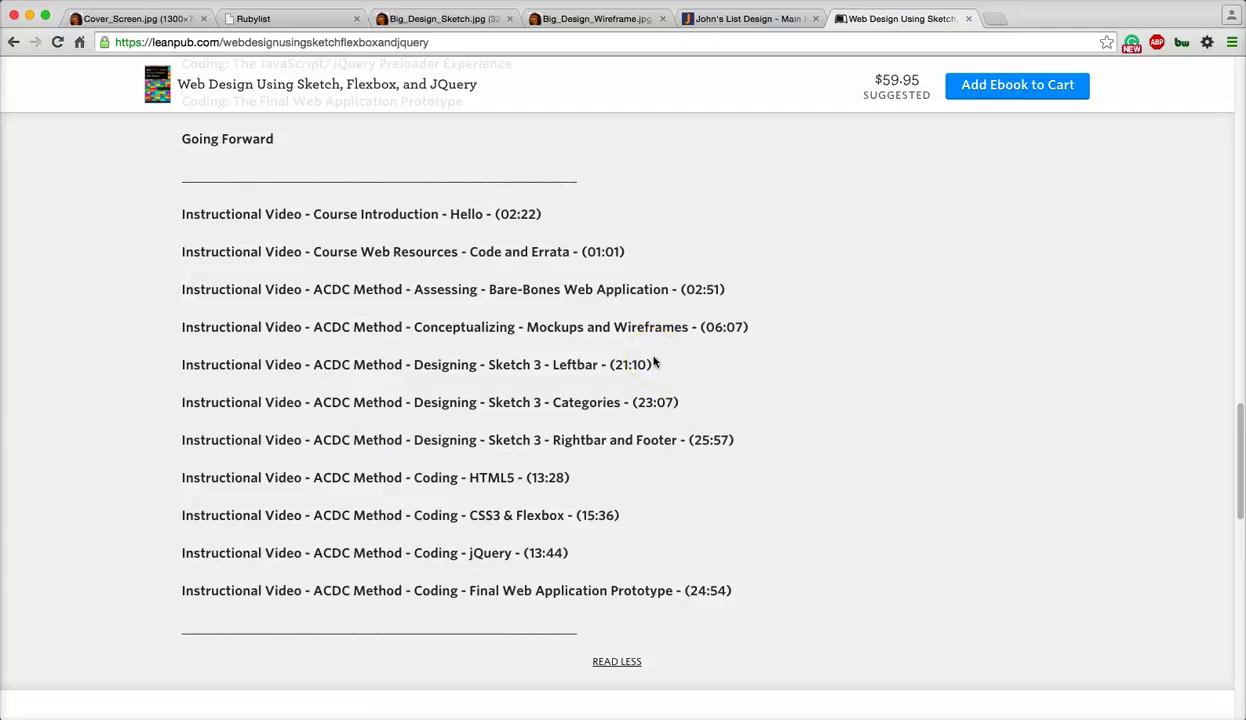
scroll(655, 364, up, 15)
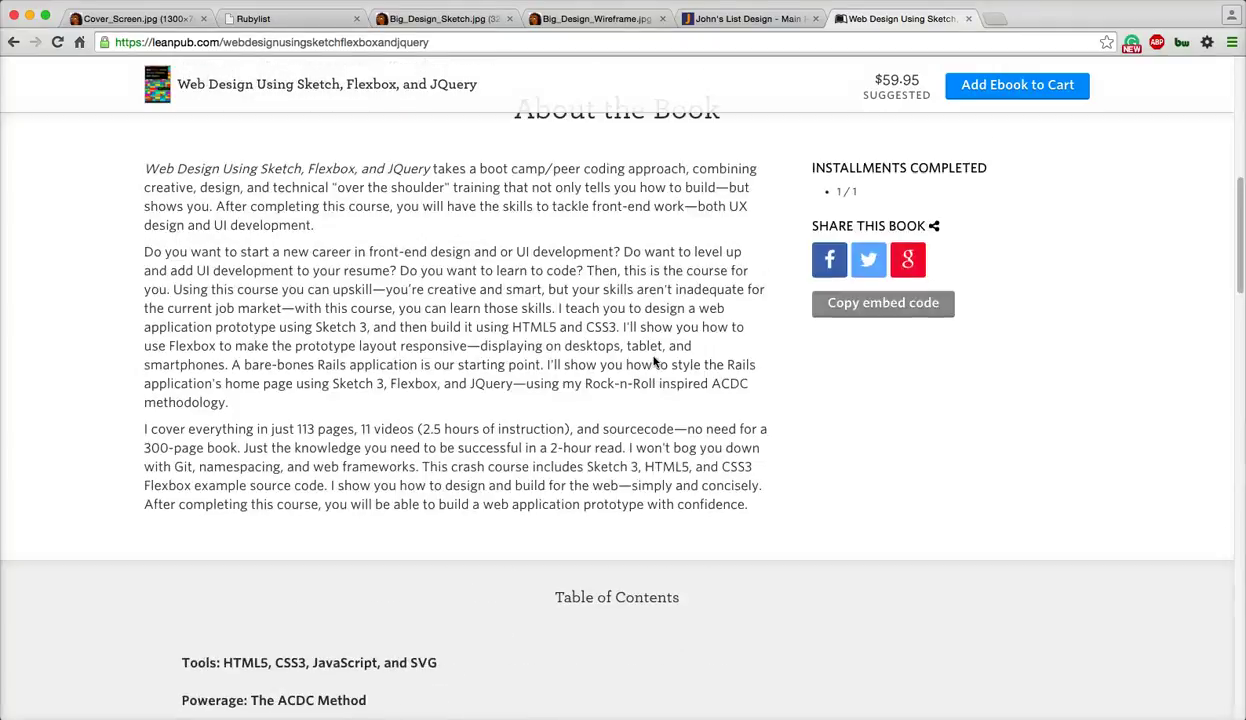
scroll(655, 364, up, 10)
click(540, 393)
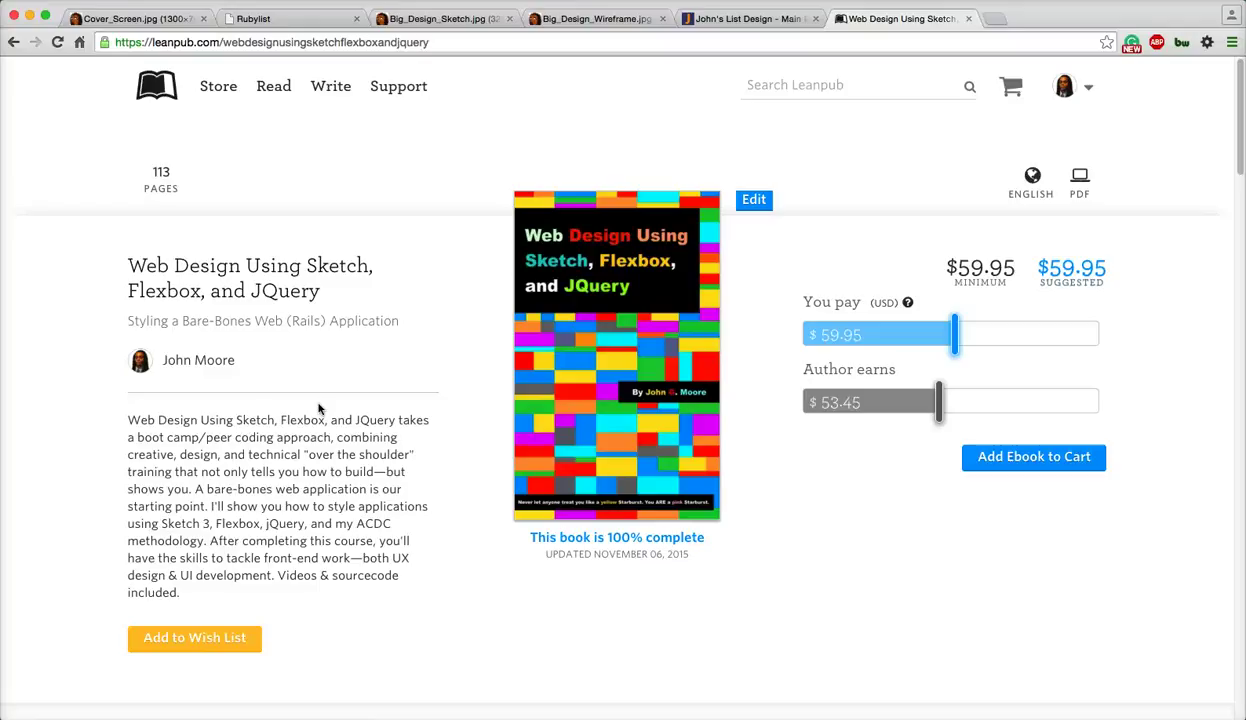
click(316, 405)
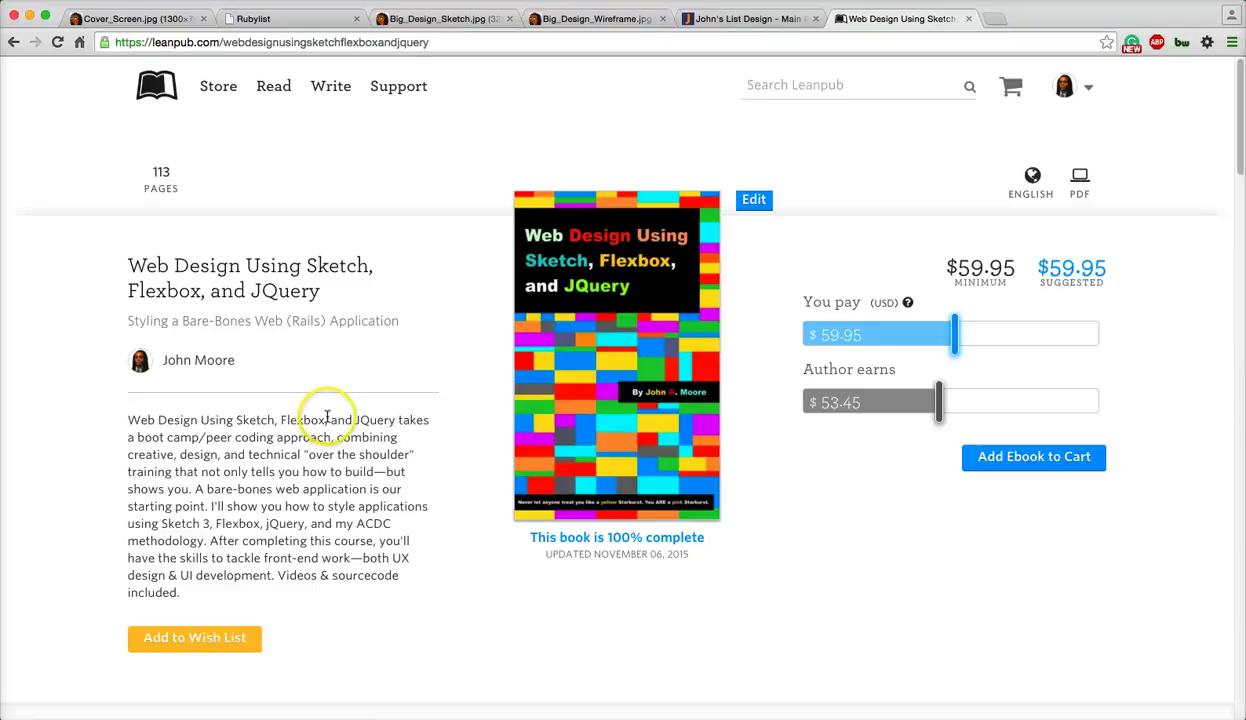